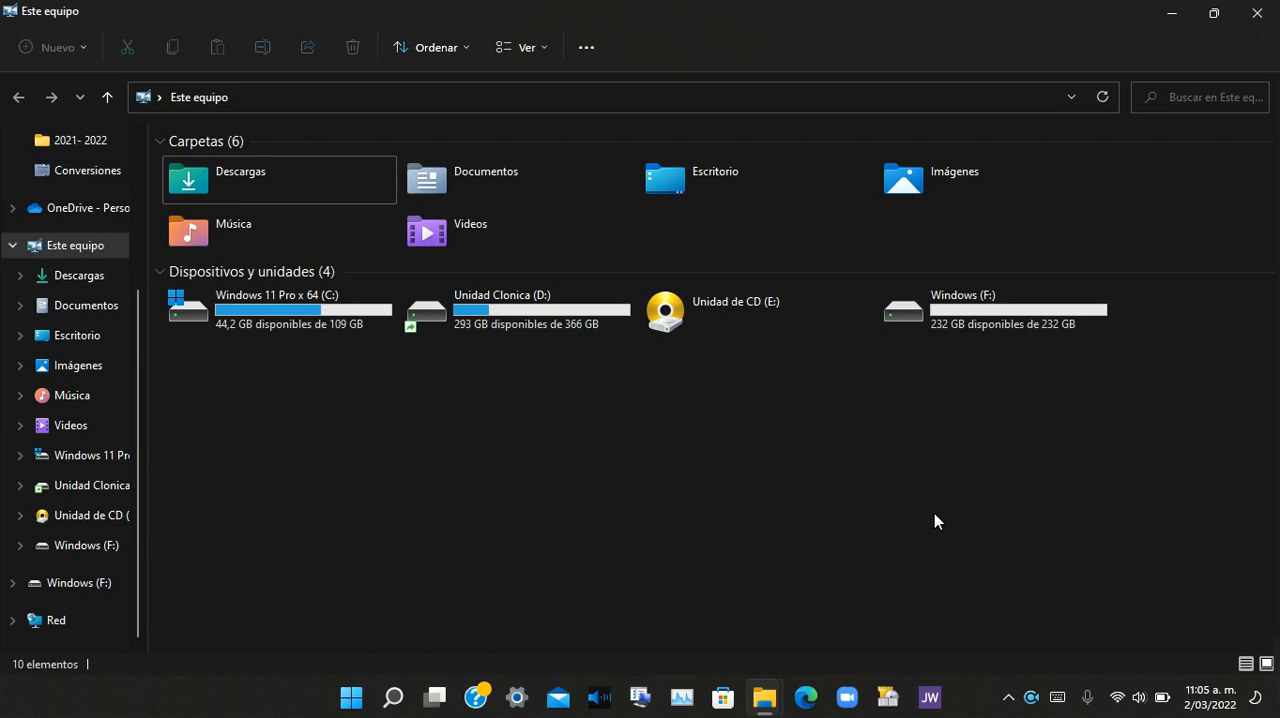
Step: Minimize the file explorer, search for the Panel de control and display its items as Iconos grandes
left_click(971, 299)
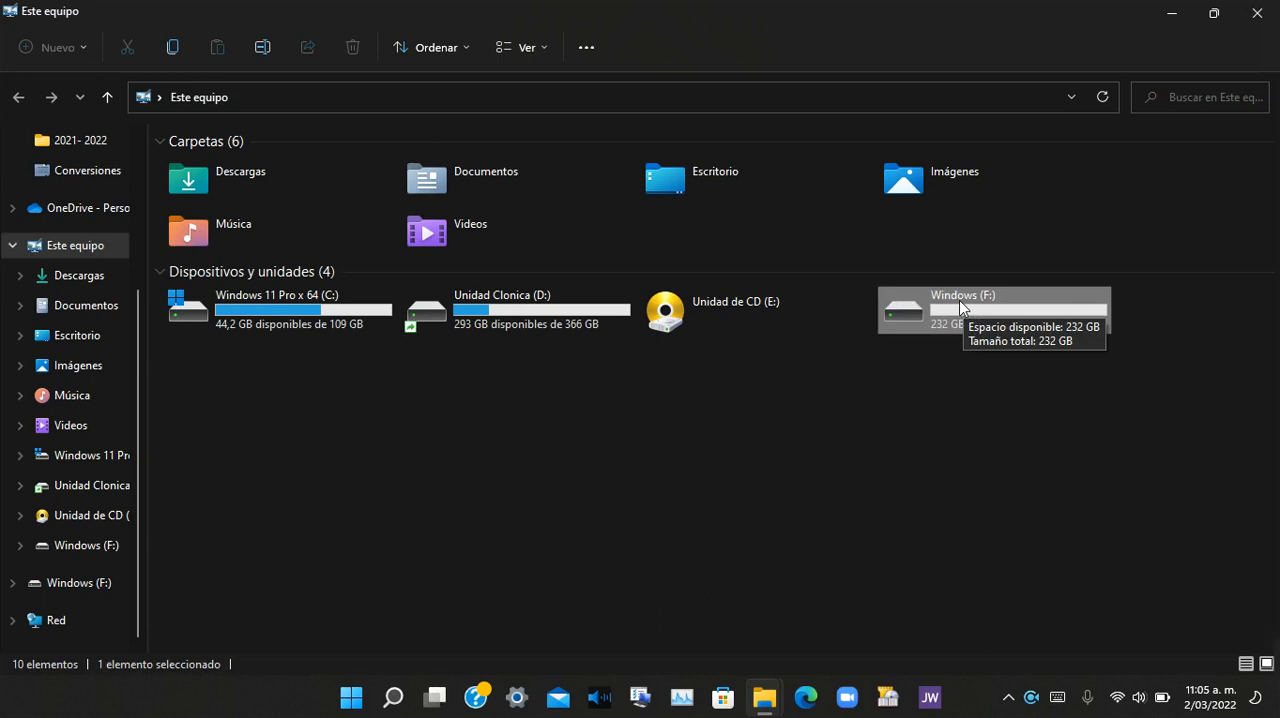
left_click(1170, 15)
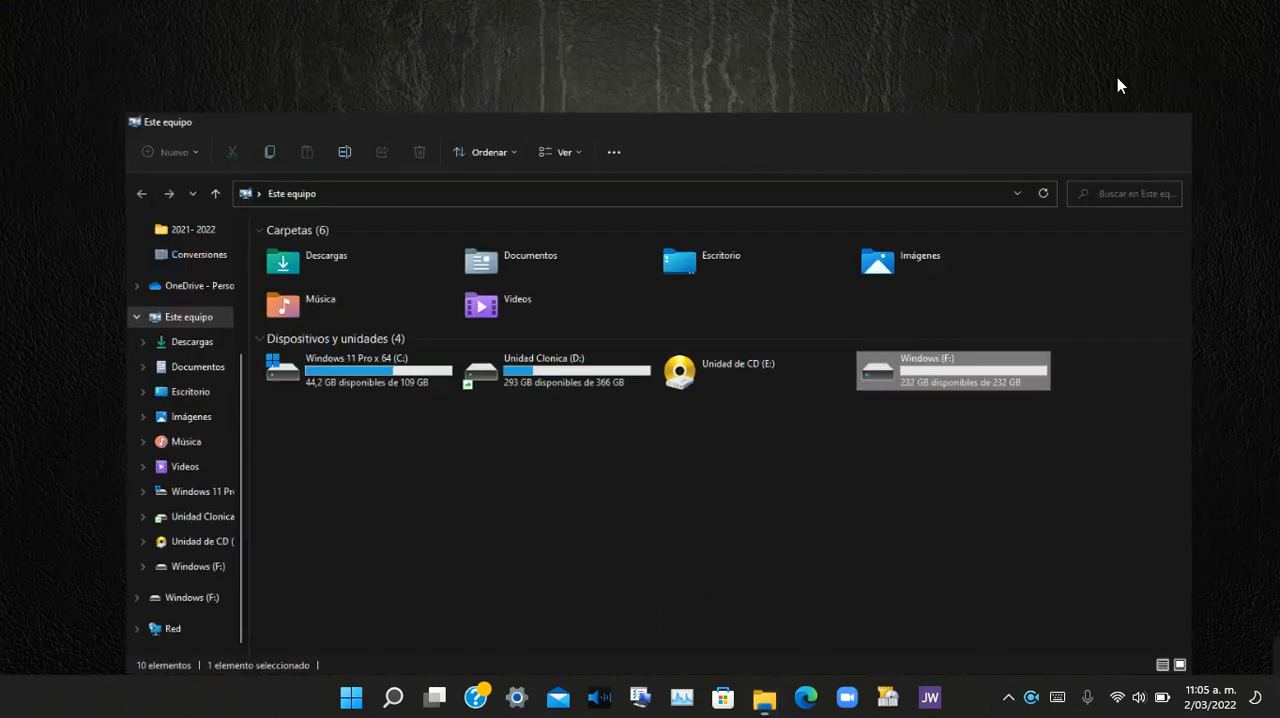
left_click(393, 697)
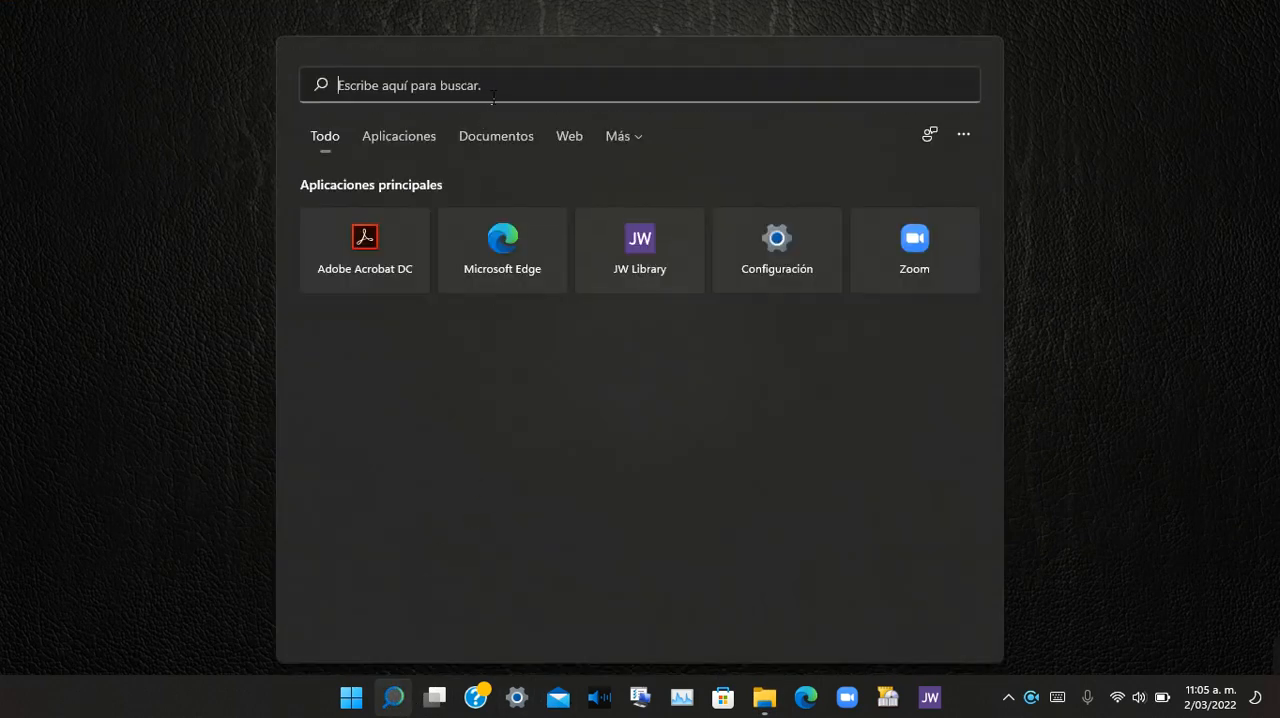
type("panel")
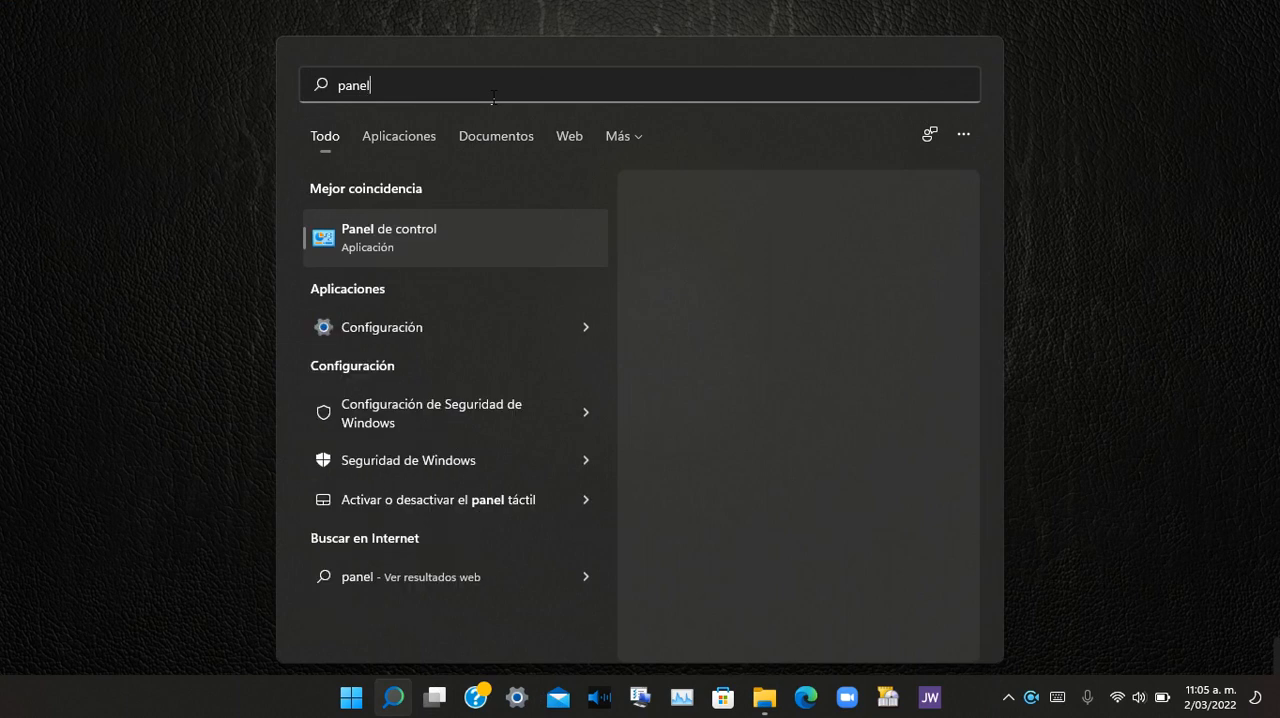
left_click(391, 220)
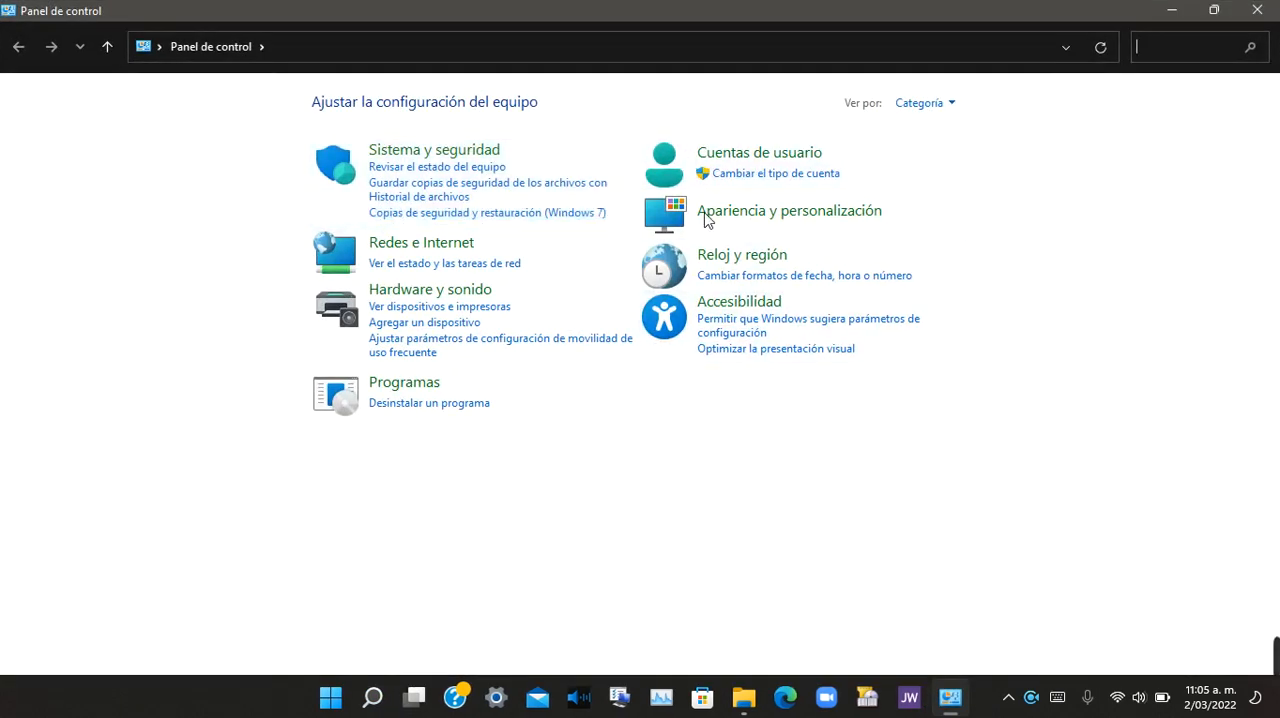
left_click(940, 105)
left_click(986, 158)
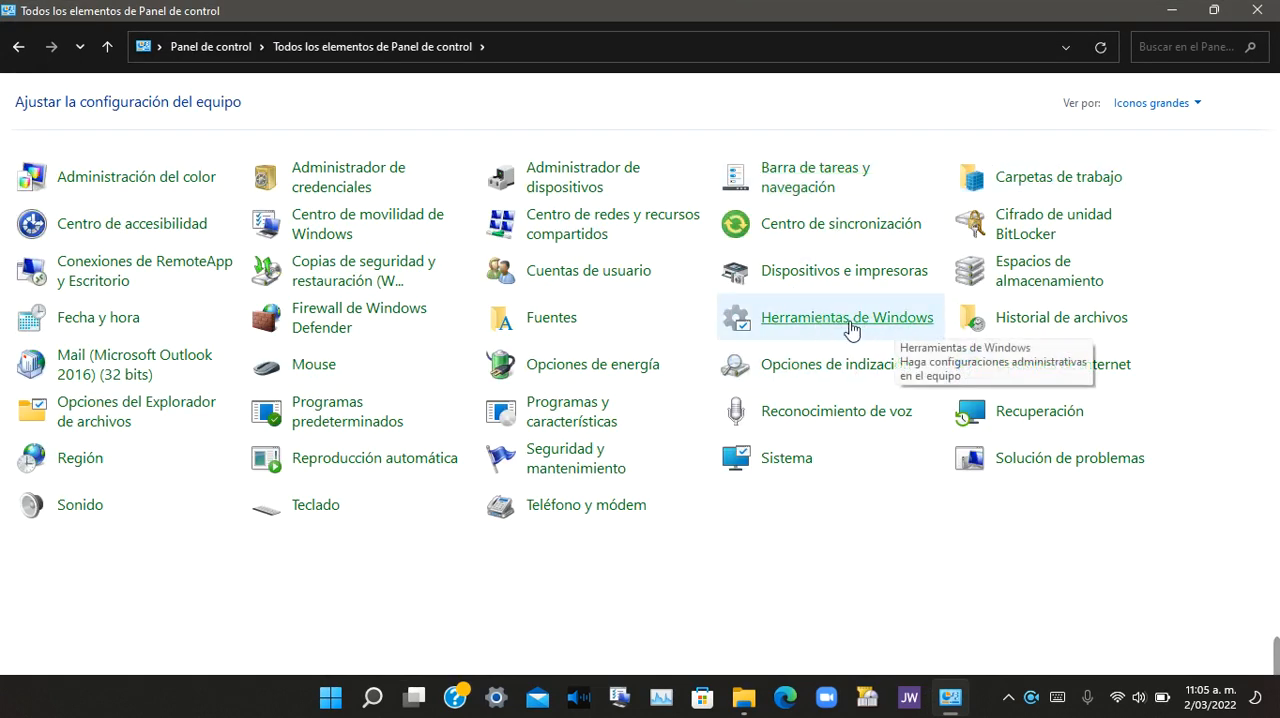
Step: Open Administración de equipos from Herramientas de Windows, maximize it and show Administración de discos
left_click(918, 327)
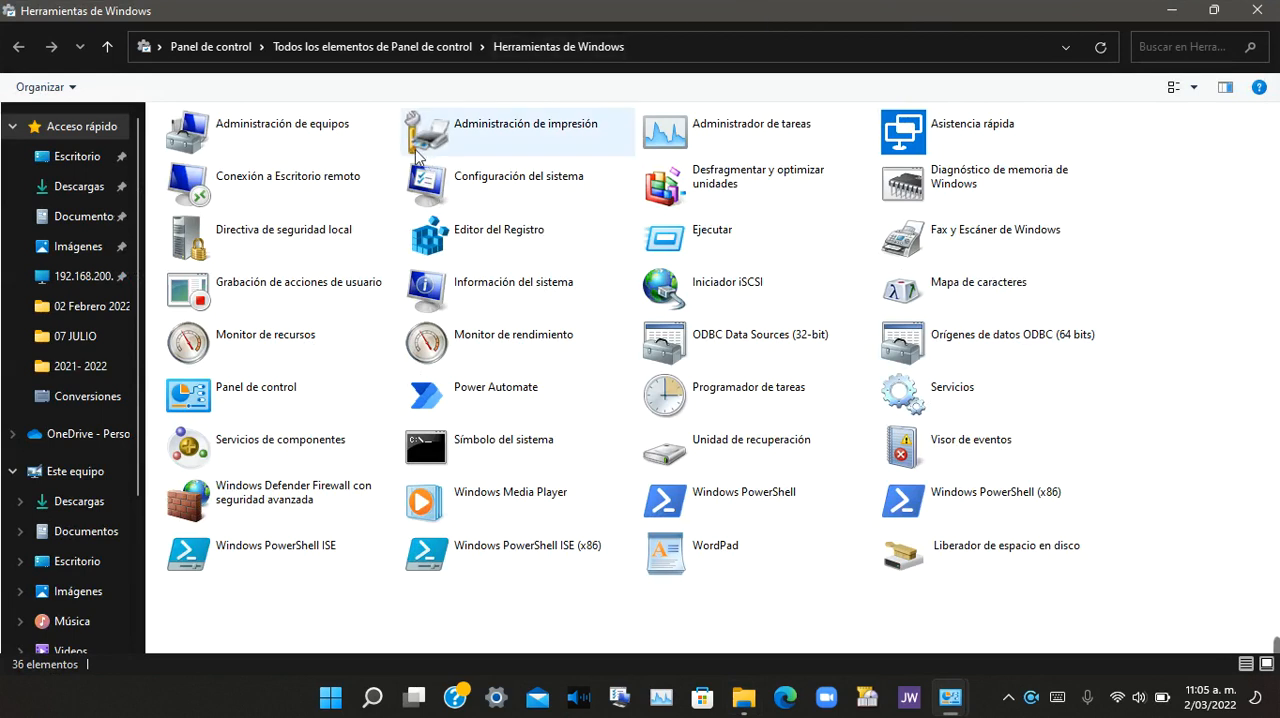
left_click(284, 133)
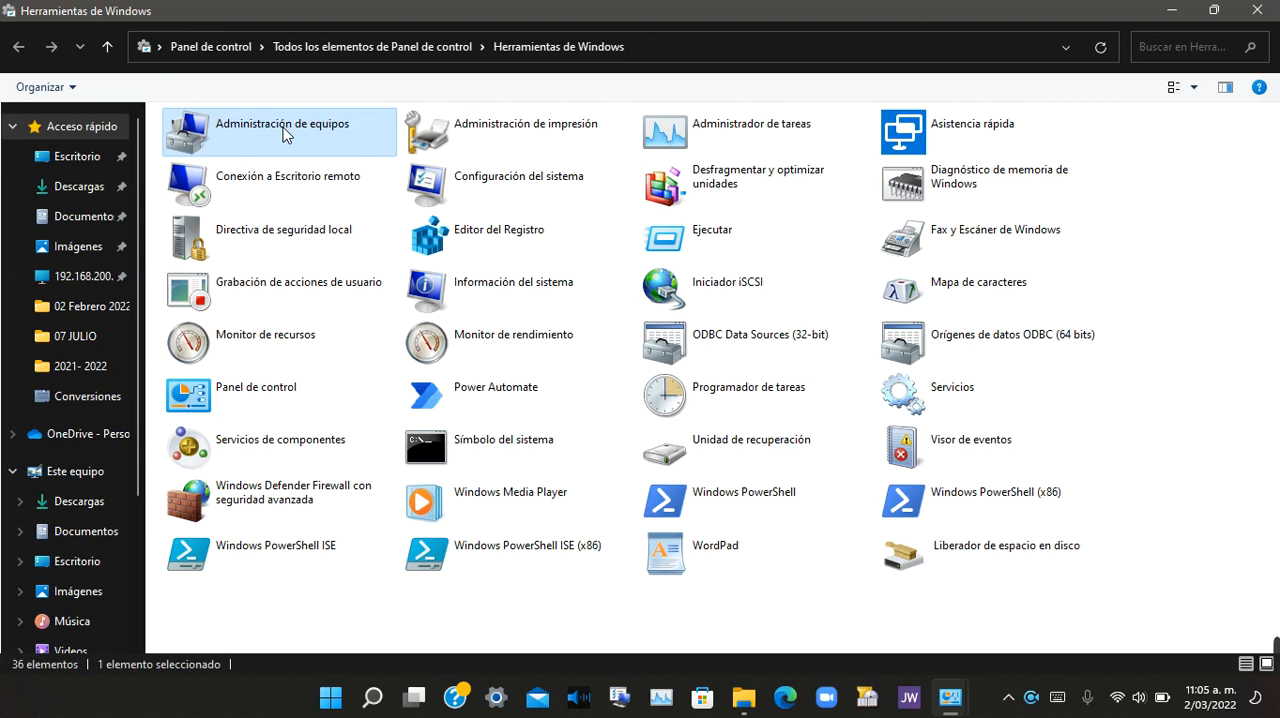
left_click(948, 697)
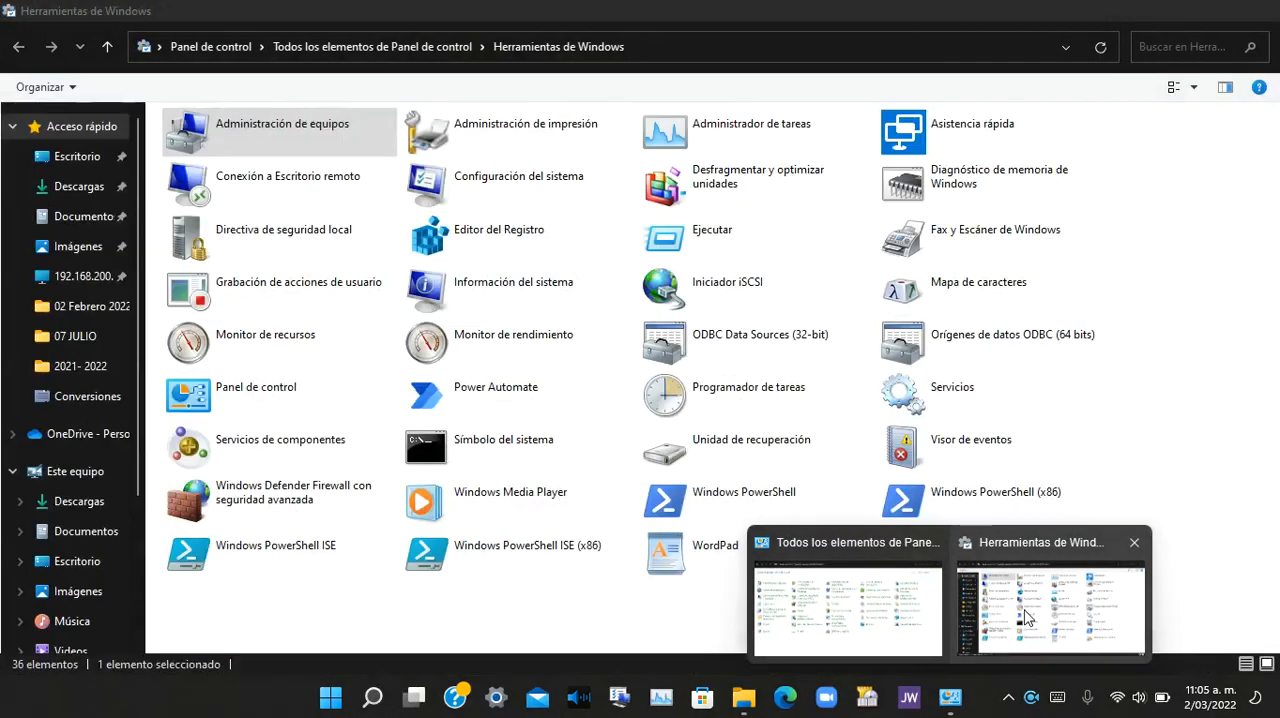
left_click(1003, 615)
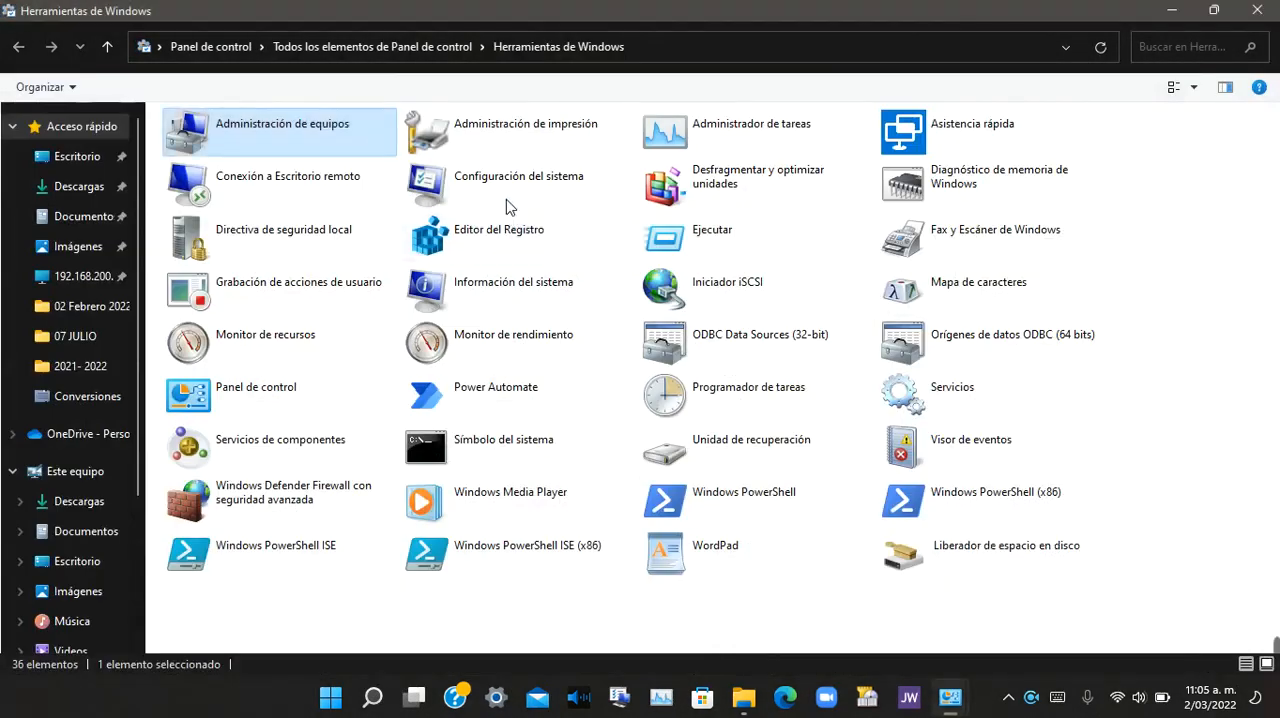
double_click(328, 133)
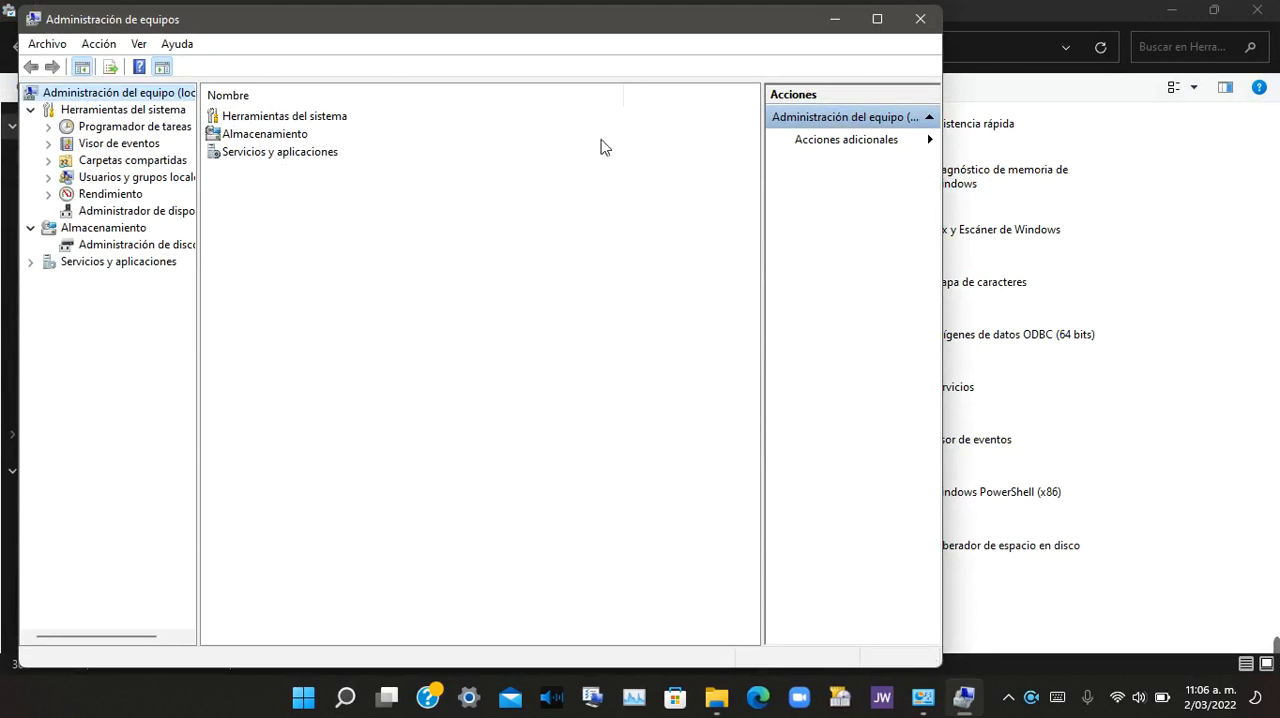
left_click(879, 19)
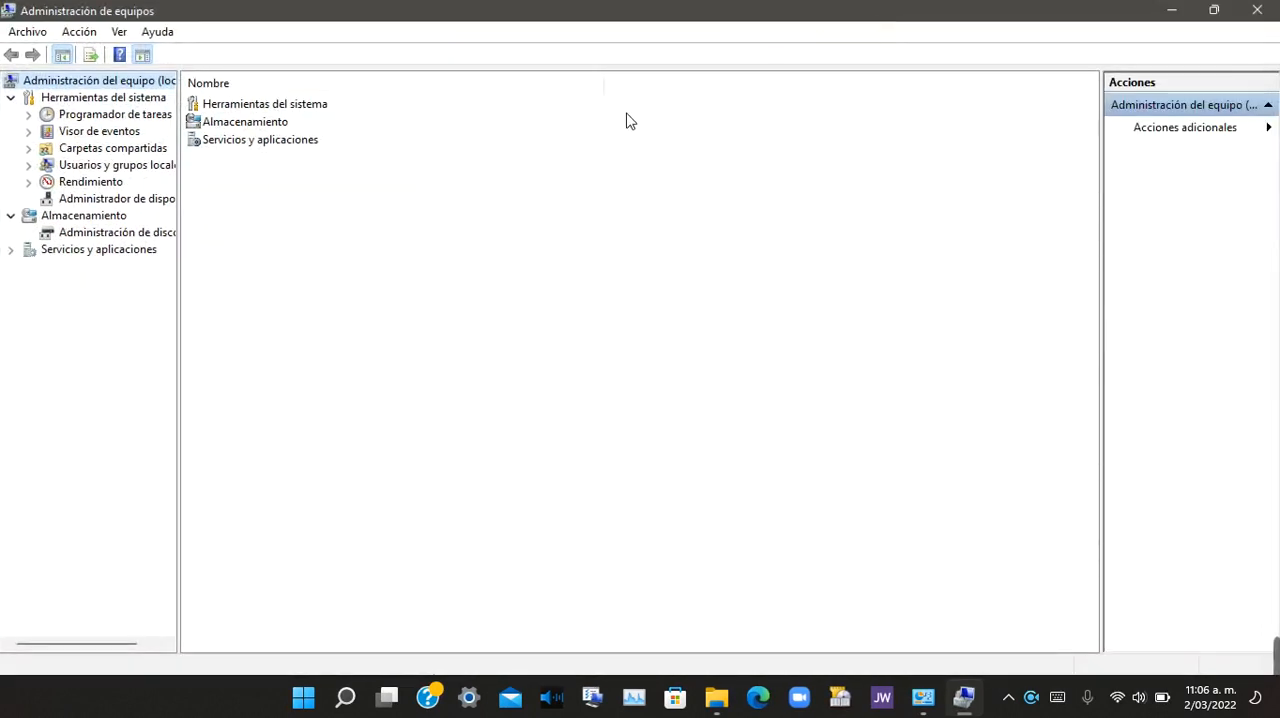
left_click(98, 234)
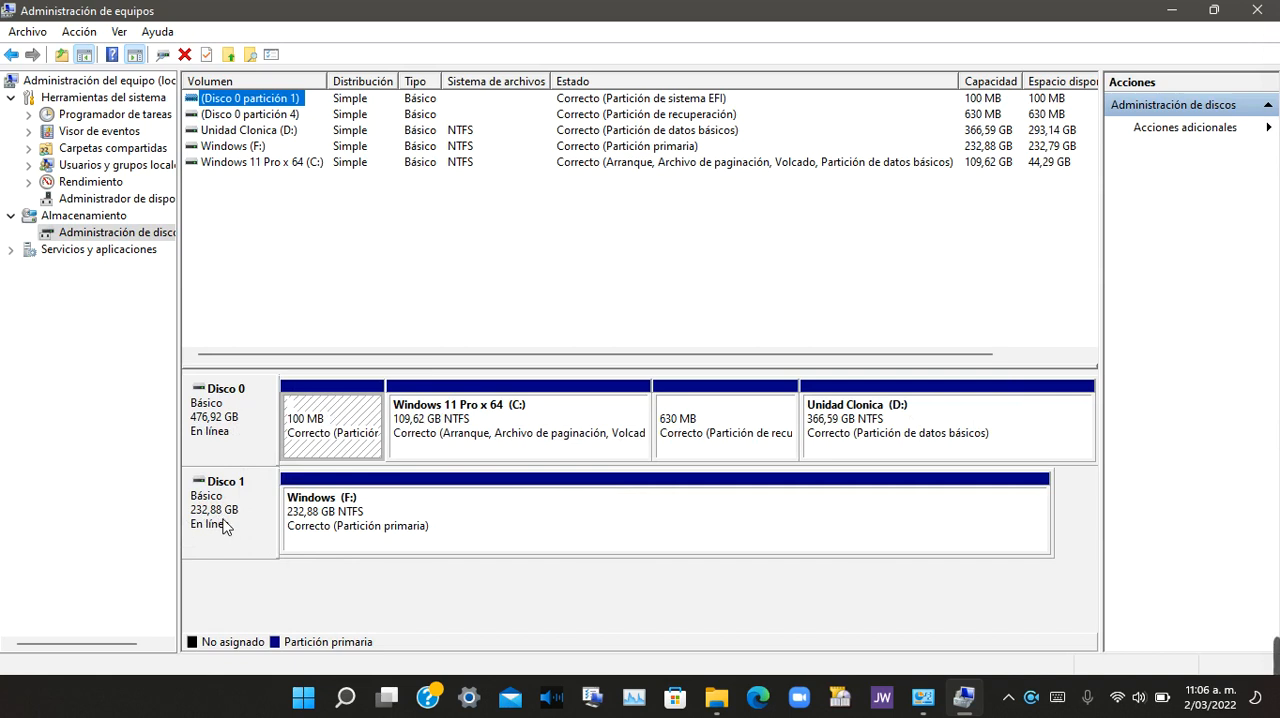
left_click(560, 521)
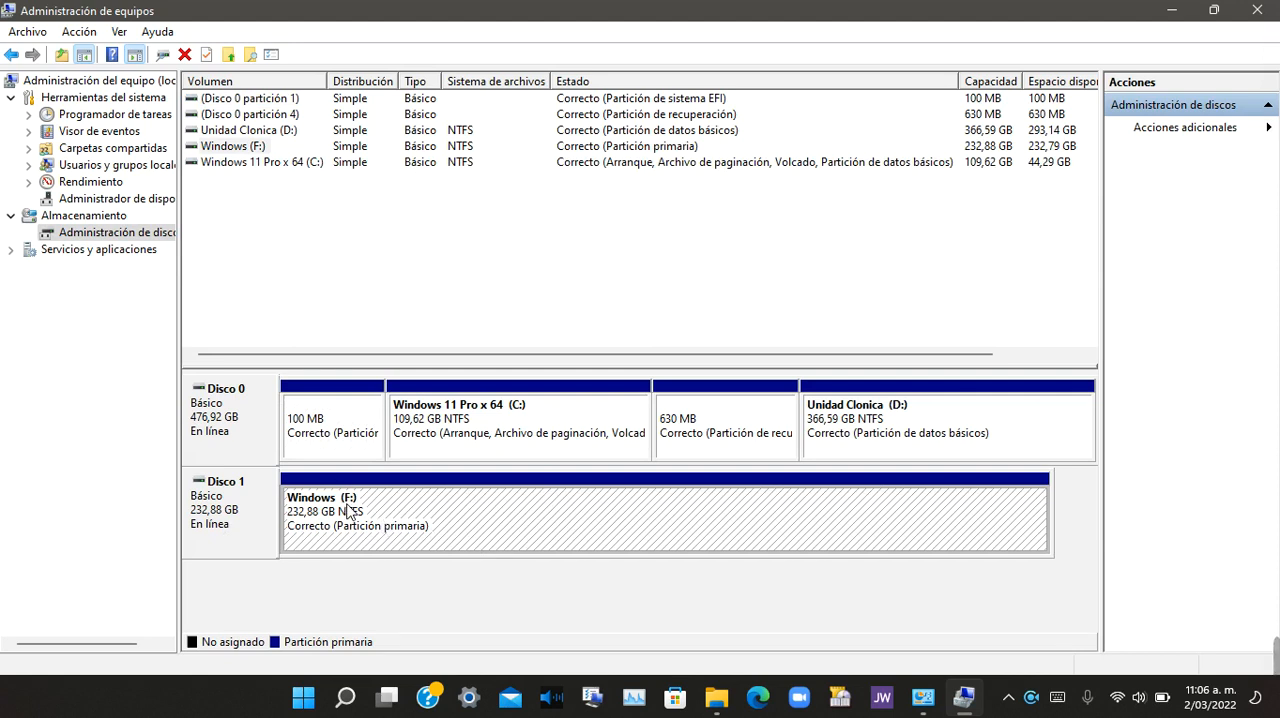
right_click(474, 514)
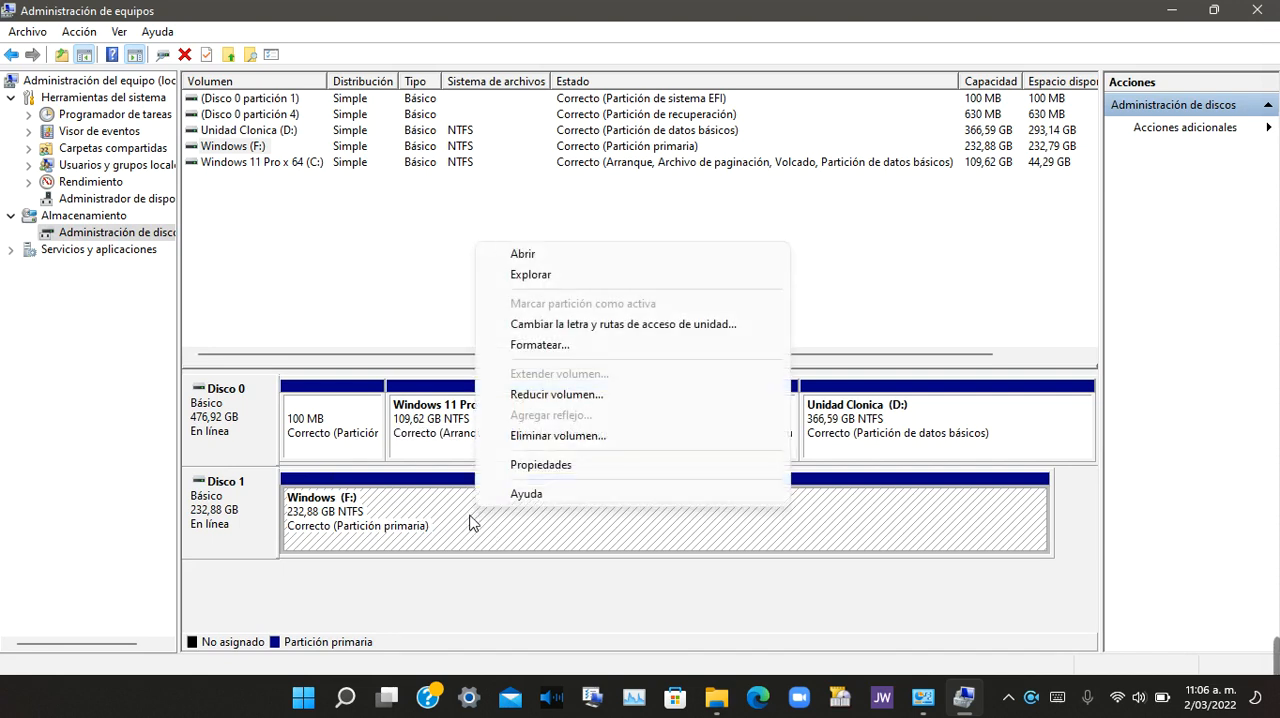
left_click(538, 344)
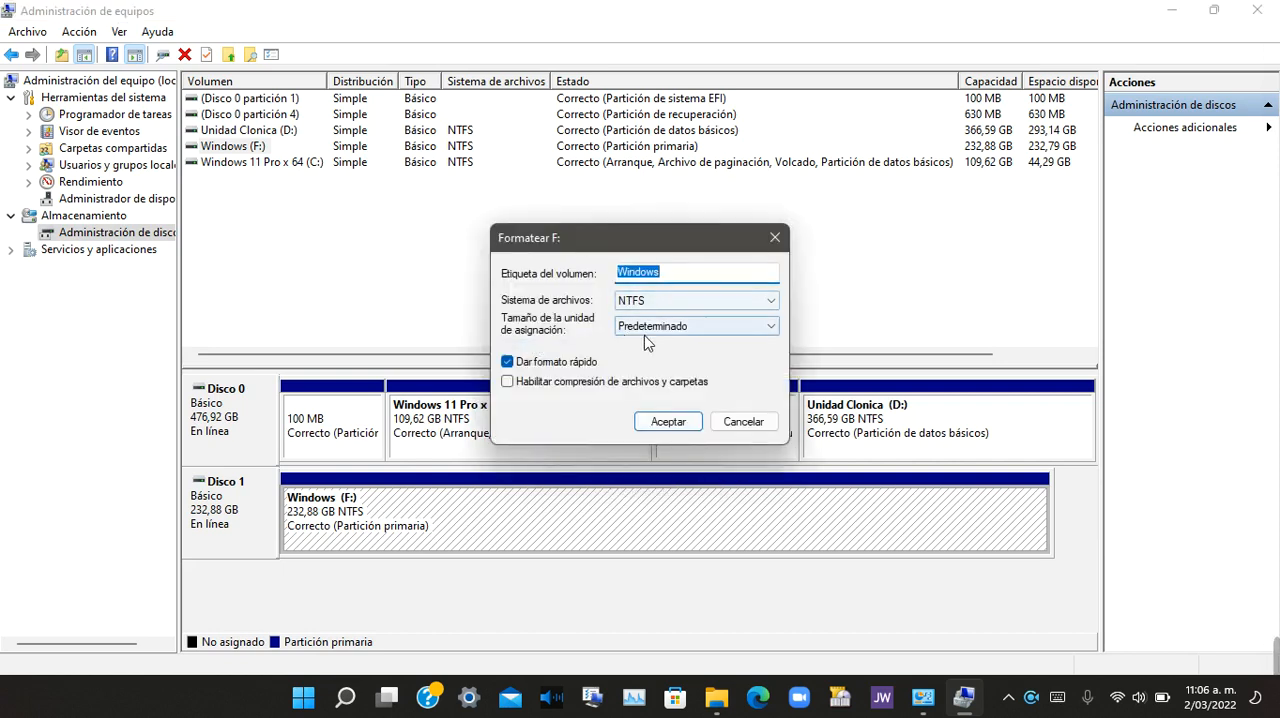
left_click(774, 238)
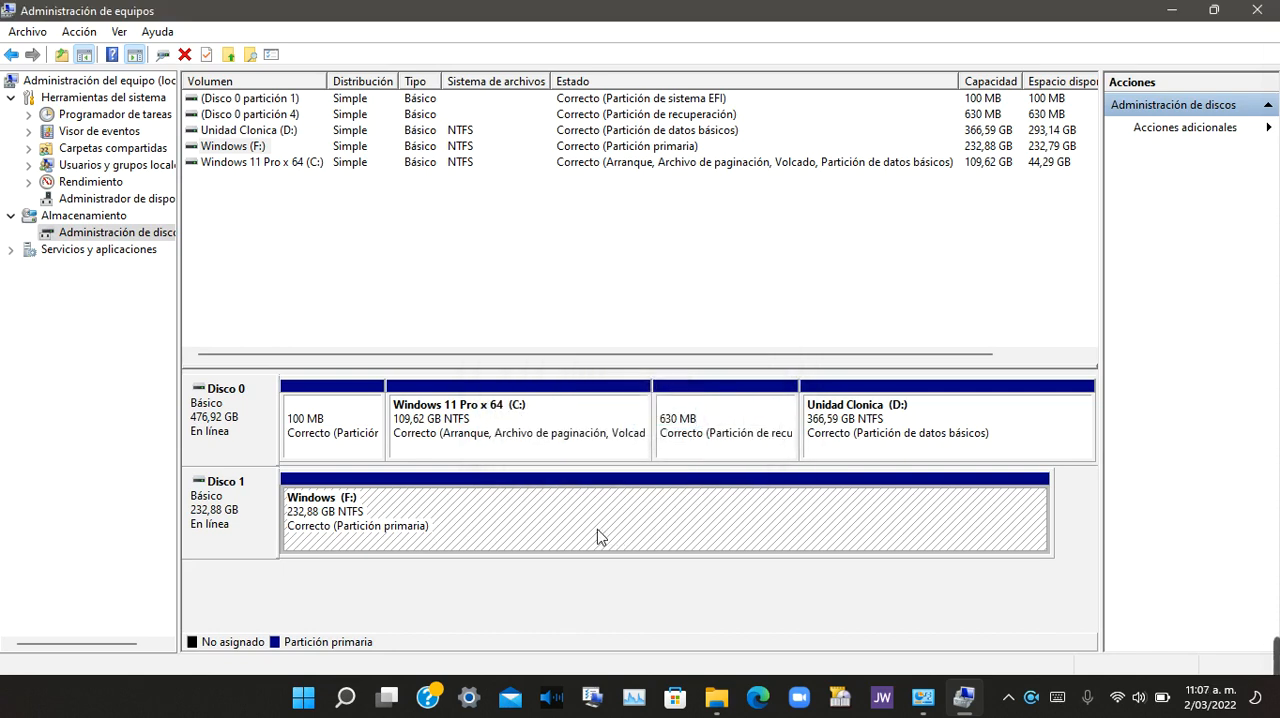
Step: Delete the Windows (F:) volume on Disco 1 and accept the loss of its data
right_click(531, 535)
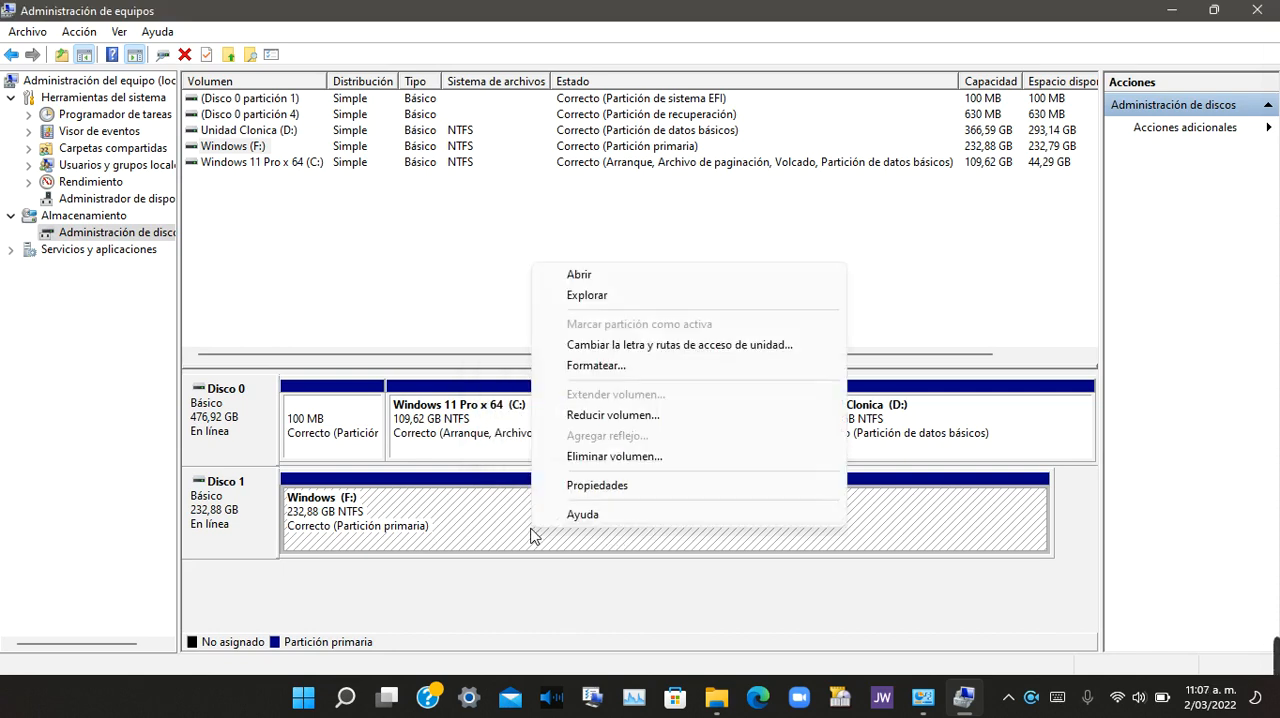
left_click(647, 459)
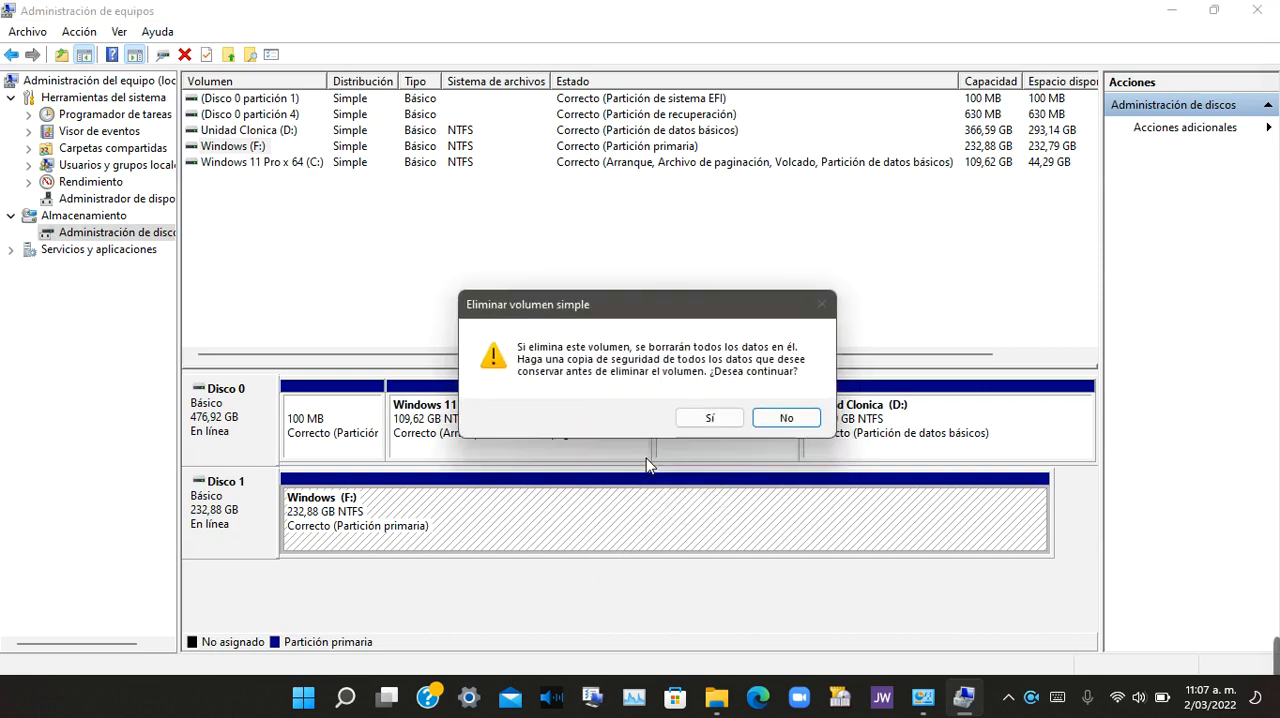
left_click(714, 422)
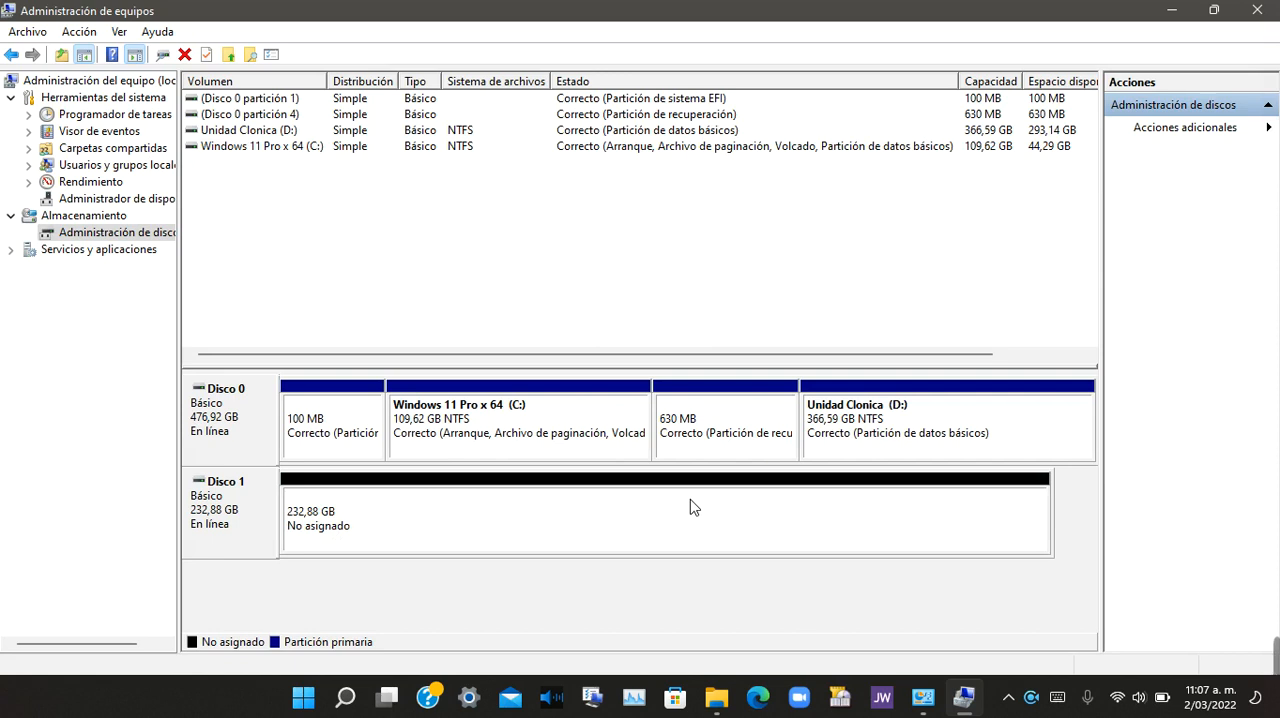
Step: Create a 238473 MB simple volume on Disco 1 with drive letter F, quick-formatted as NTFS and labelled Windows
right_click(372, 526)
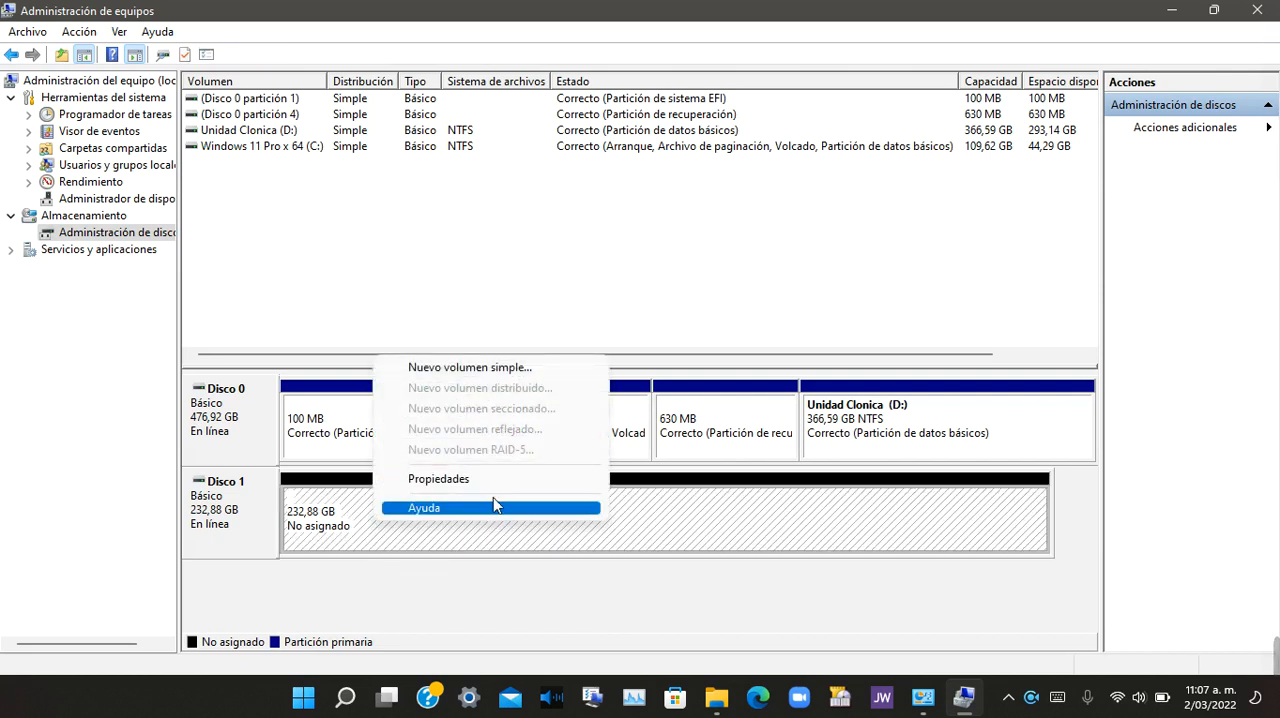
left_click(474, 369)
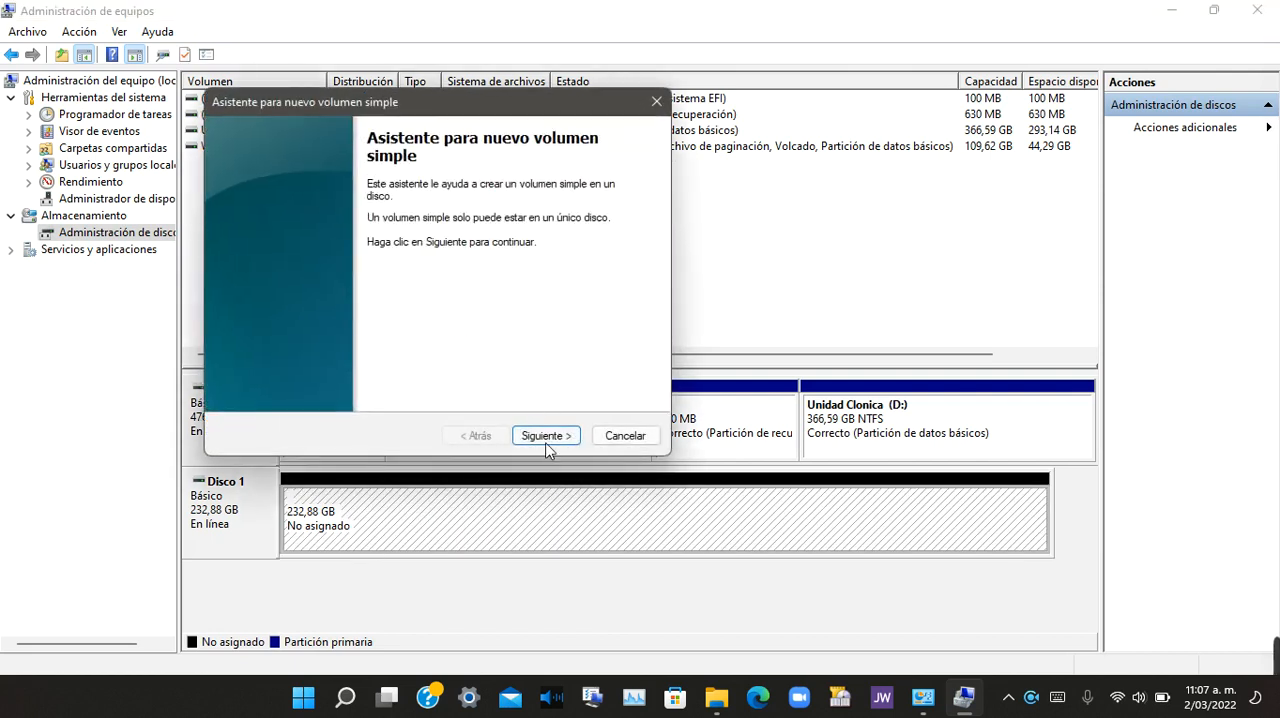
left_click(545, 437)
left_click(545, 437)
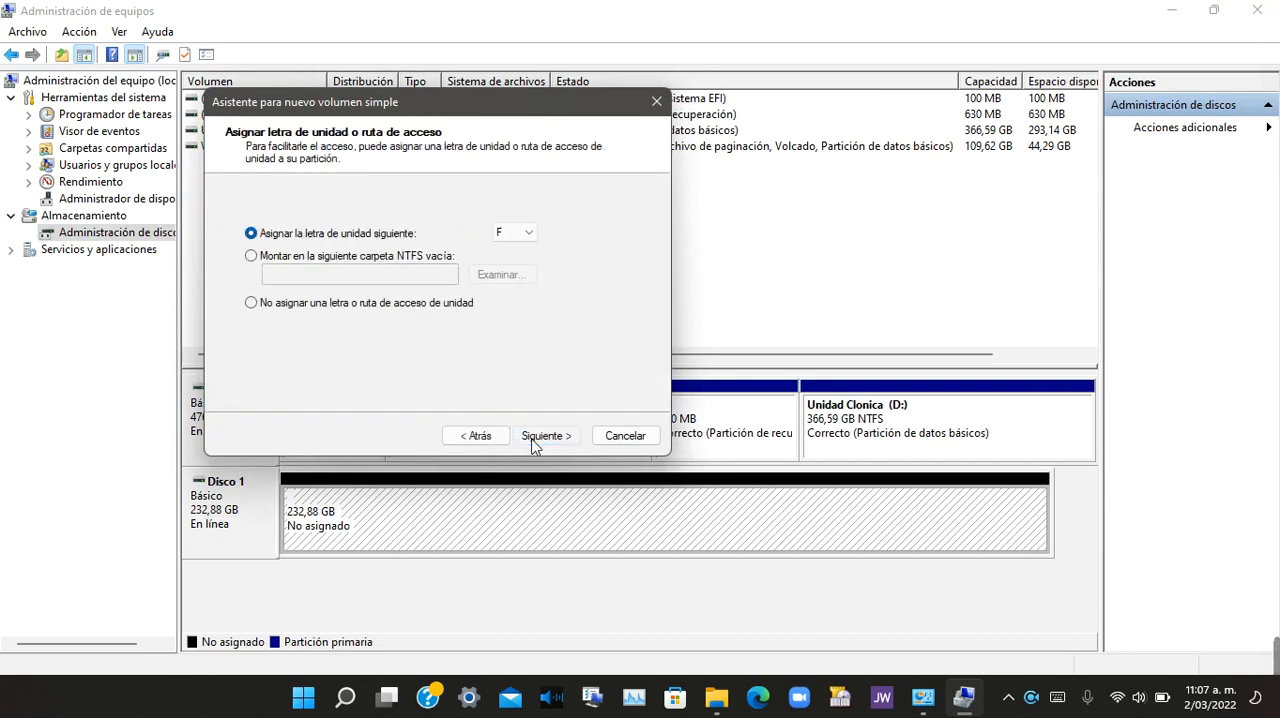
left_click(535, 436)
left_click_drag(541, 331, 163, 334)
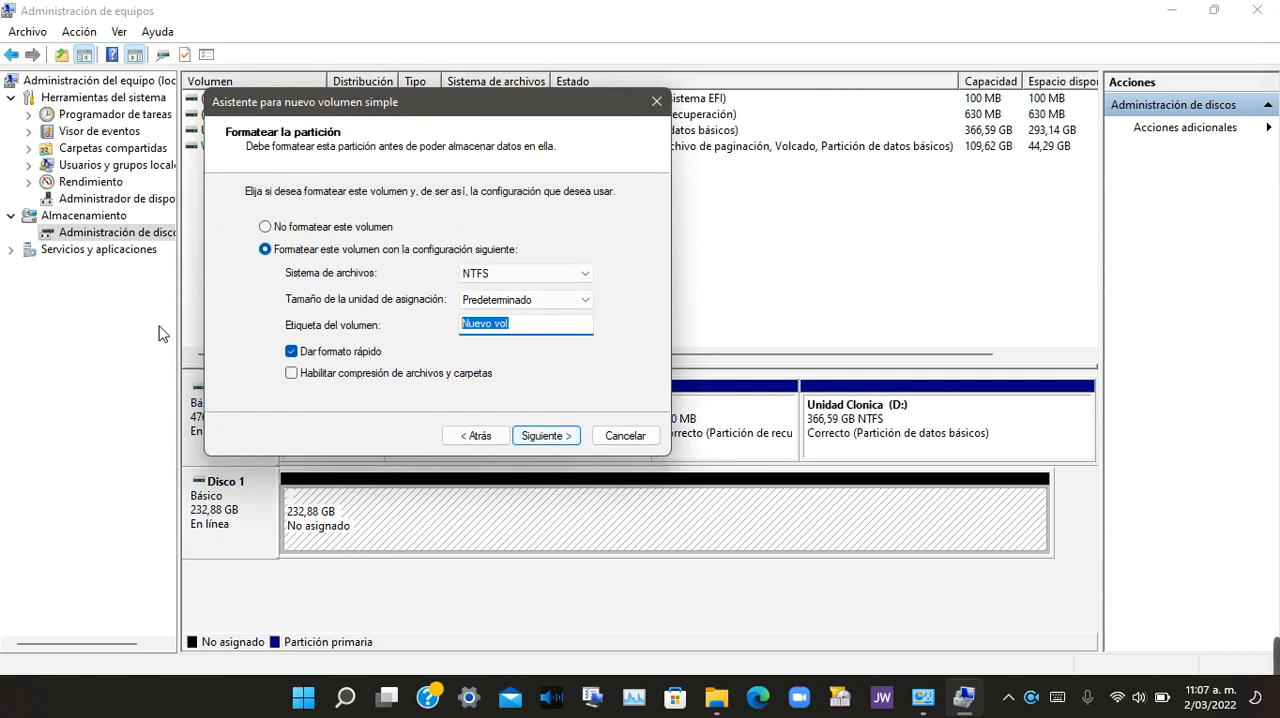
type("Windows")
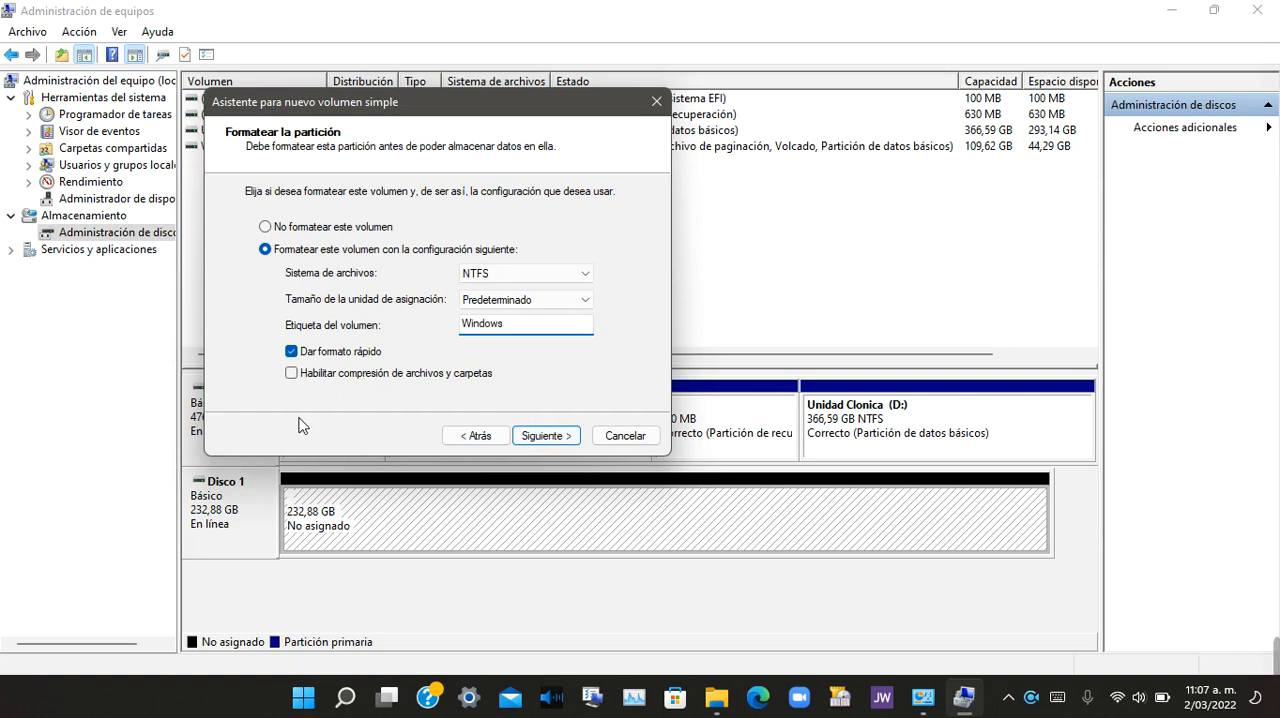
left_click(560, 437)
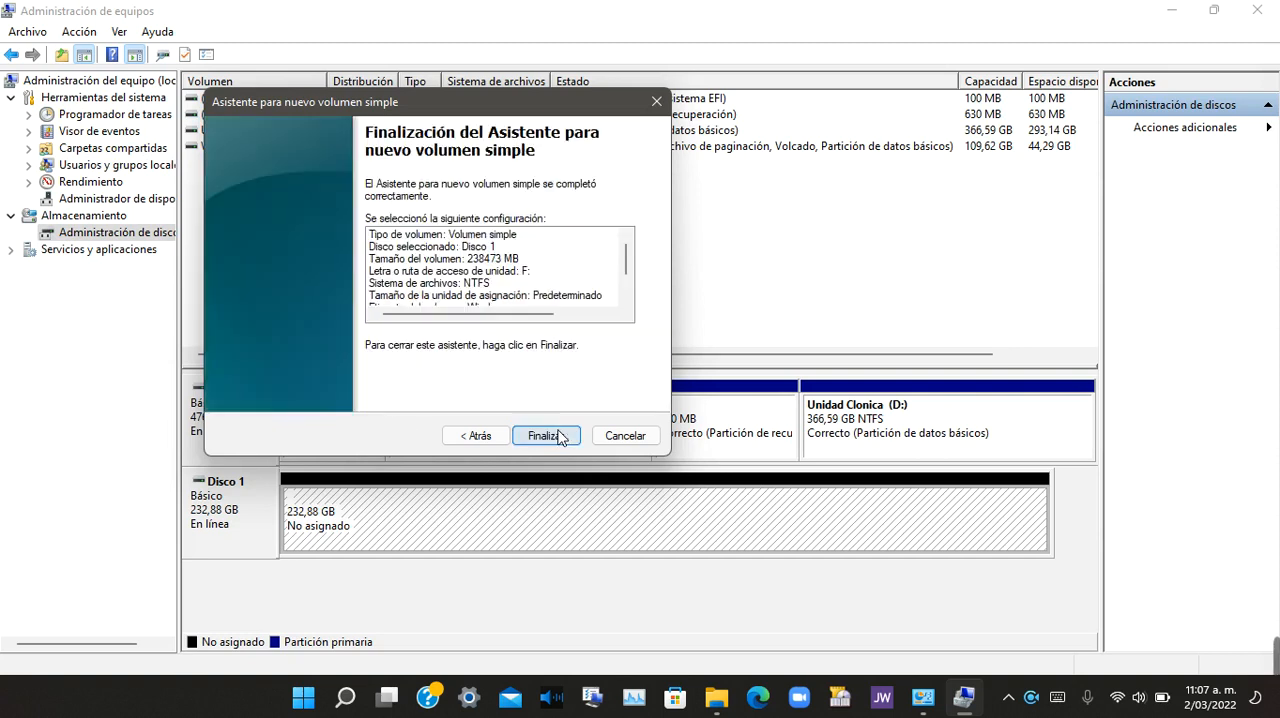
left_click(562, 438)
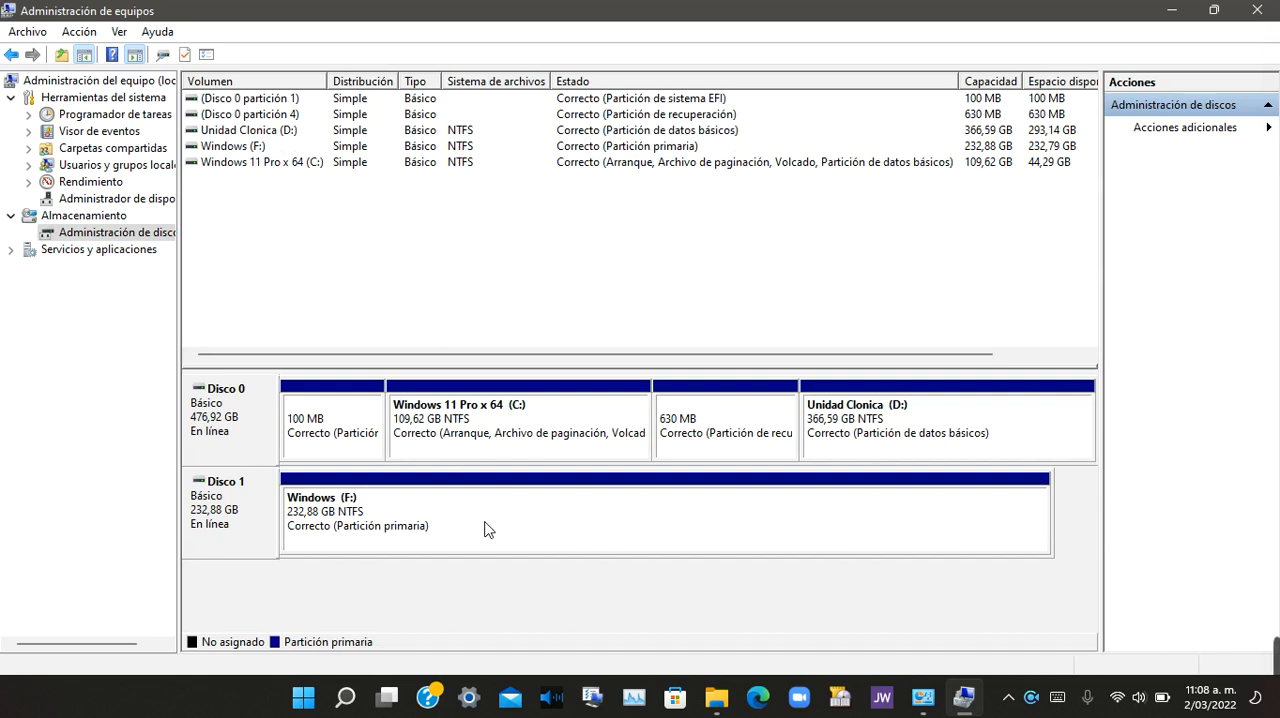
Step: Shrink the Windows (F:) volume on Disco 1 by 122000 MB
right_click(430, 514)
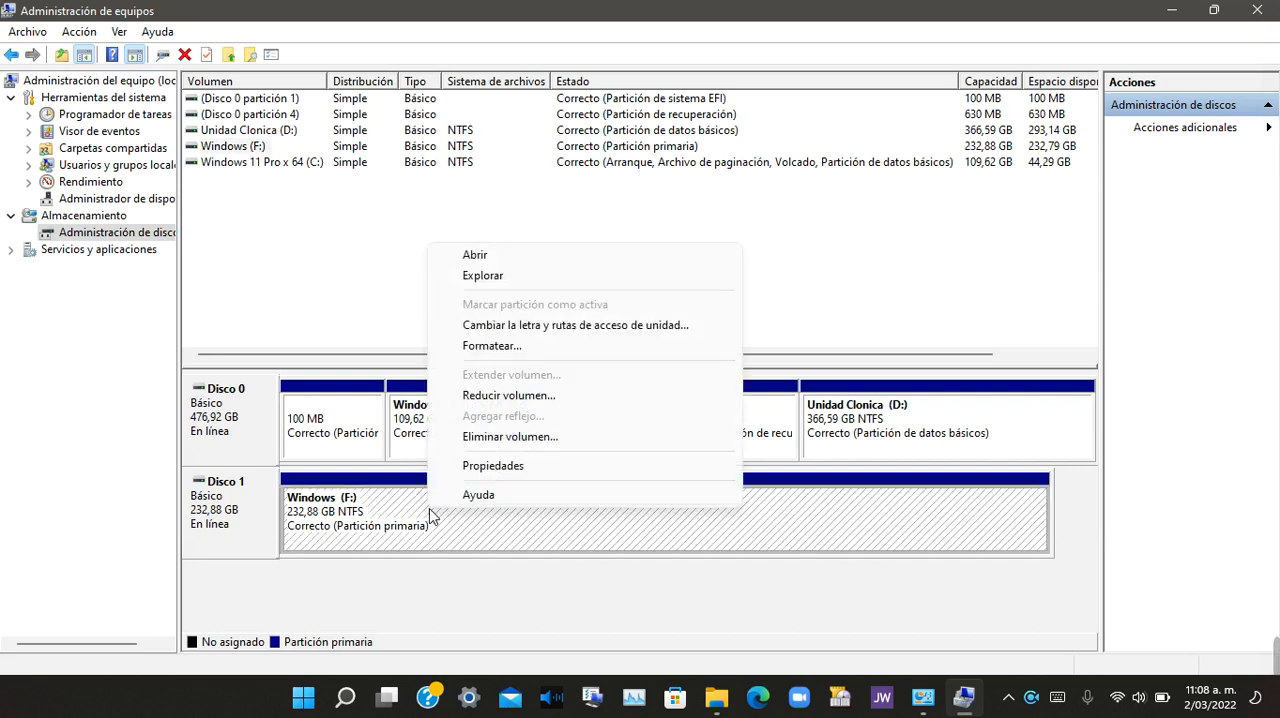
left_click(547, 400)
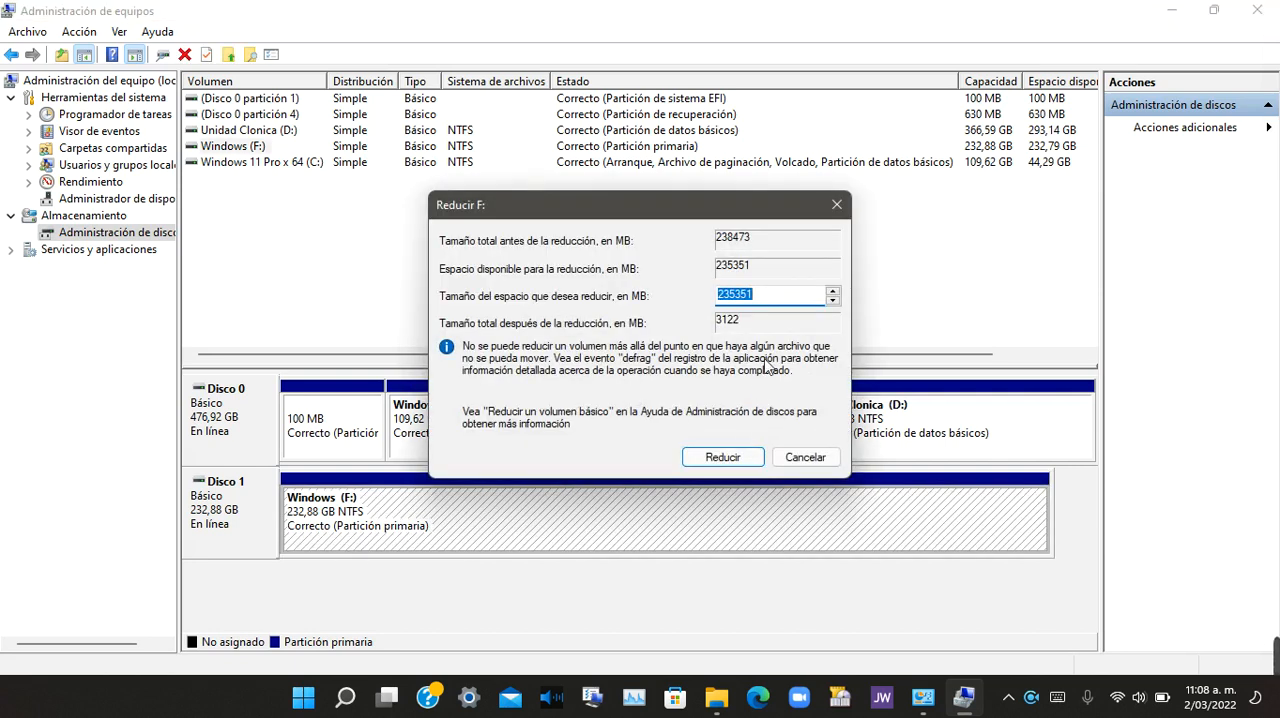
type("122")
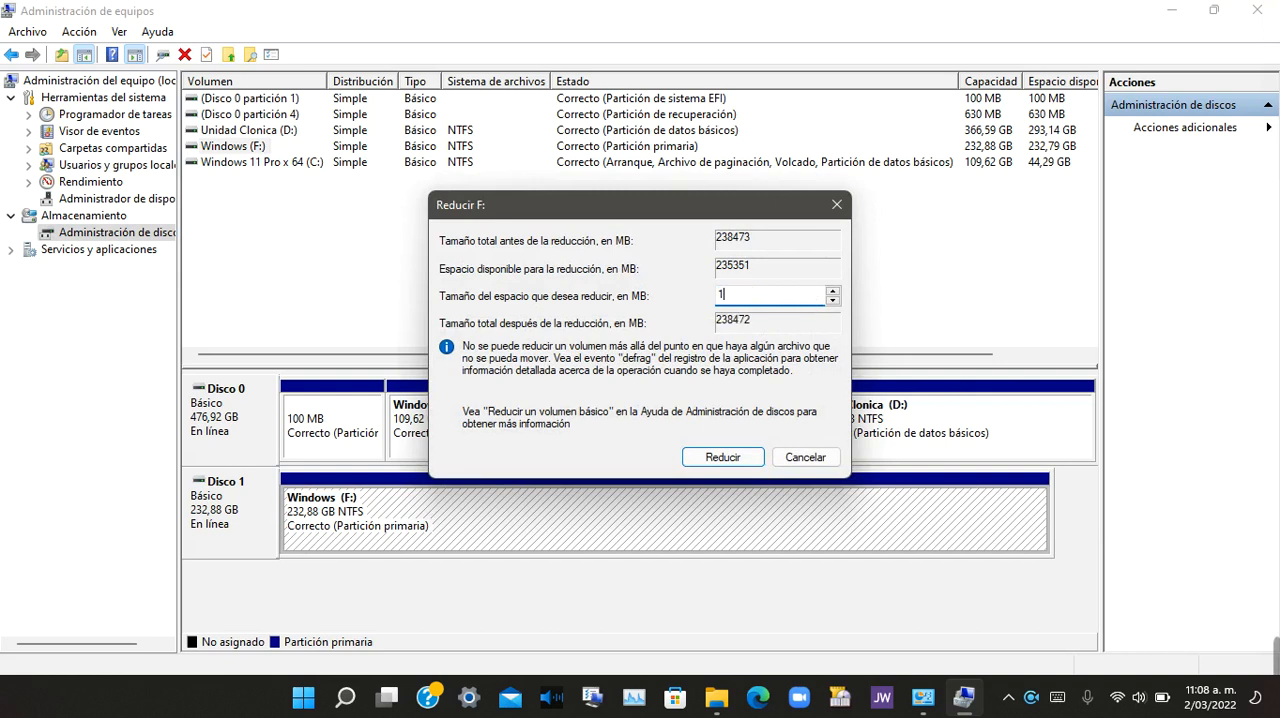
type("000")
left_click(760, 457)
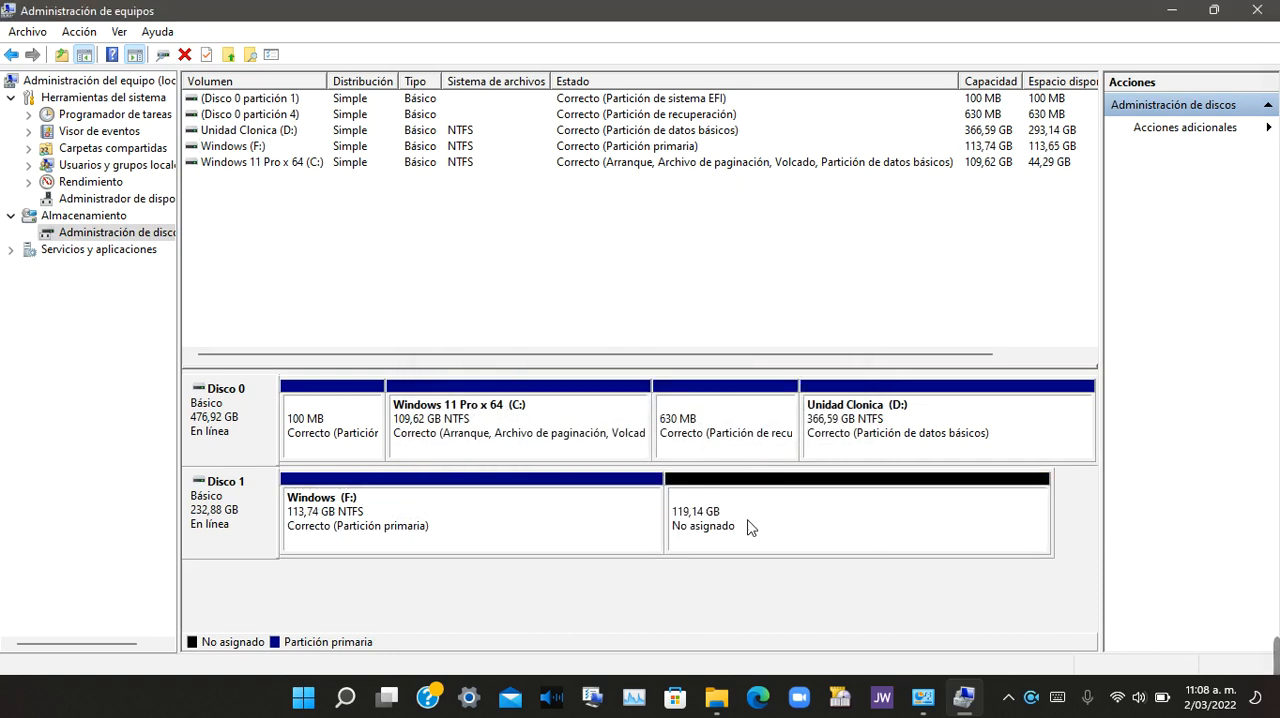
Step: Create a 121999 MB simple volume in Disco 1's unallocated space with drive letter G, quick-formatted as NTFS and labelled Nuevo vol
left_click(796, 516)
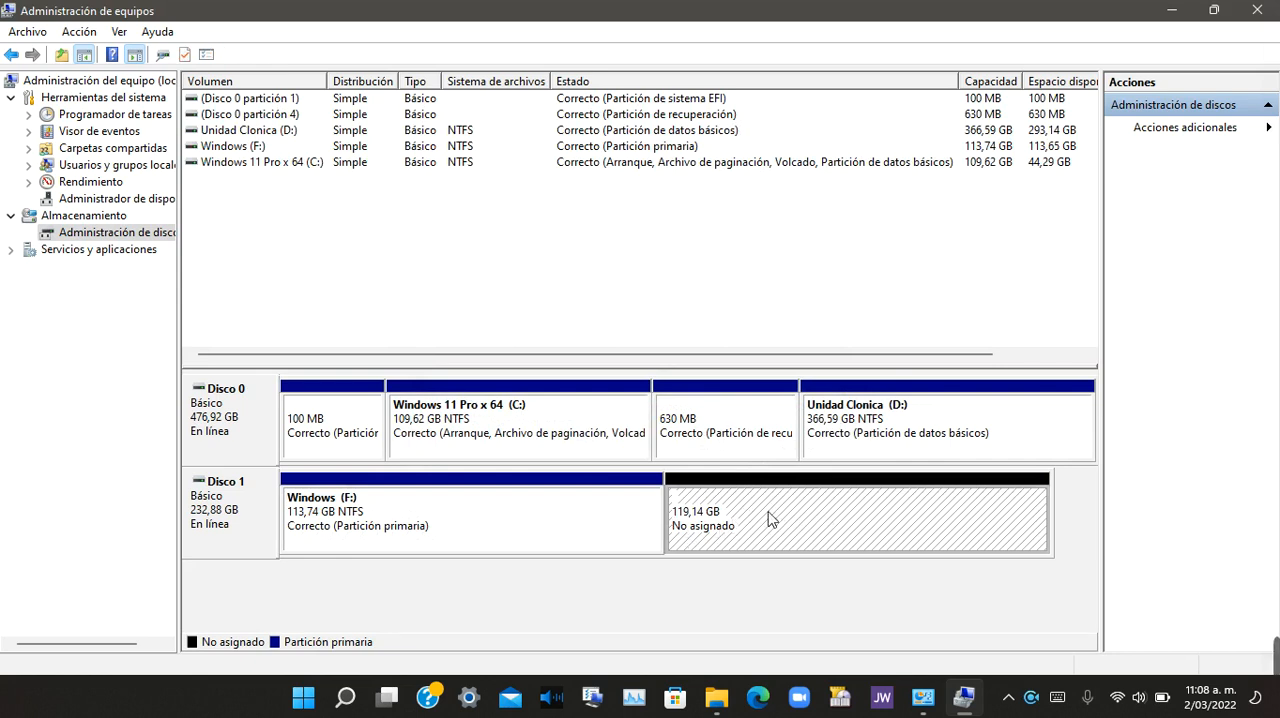
right_click(830, 522)
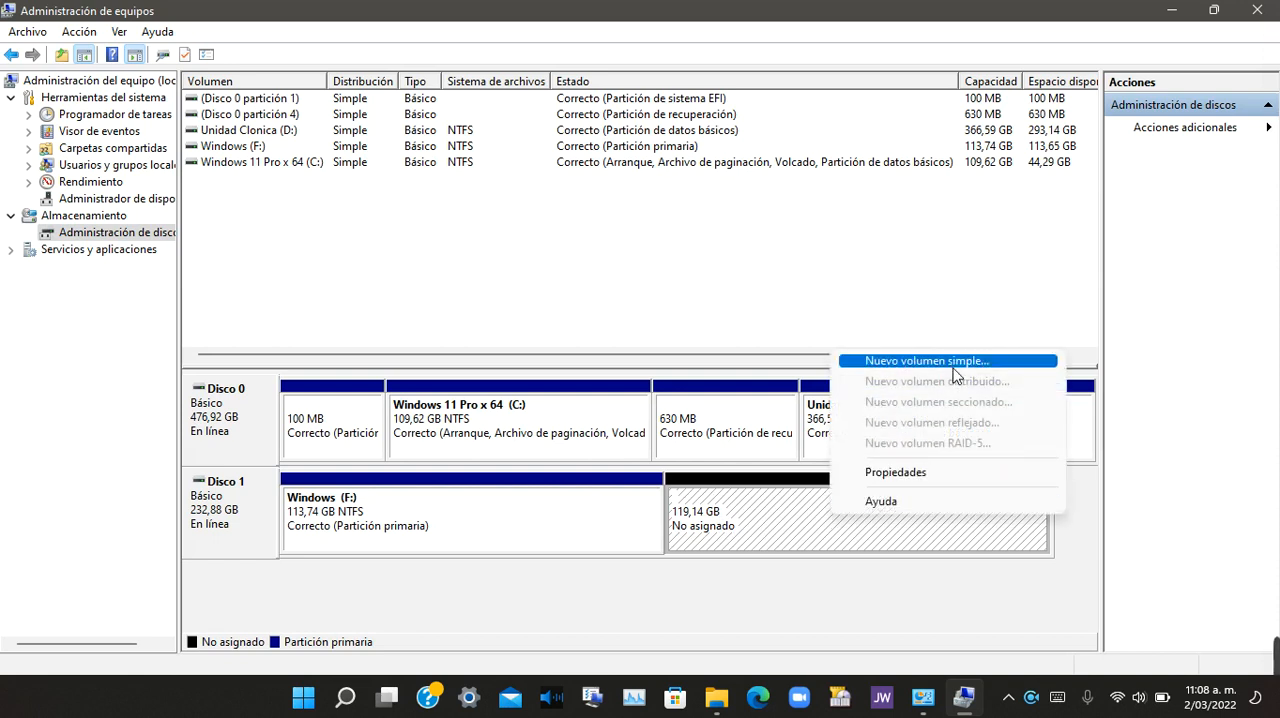
left_click(955, 362)
left_click(572, 443)
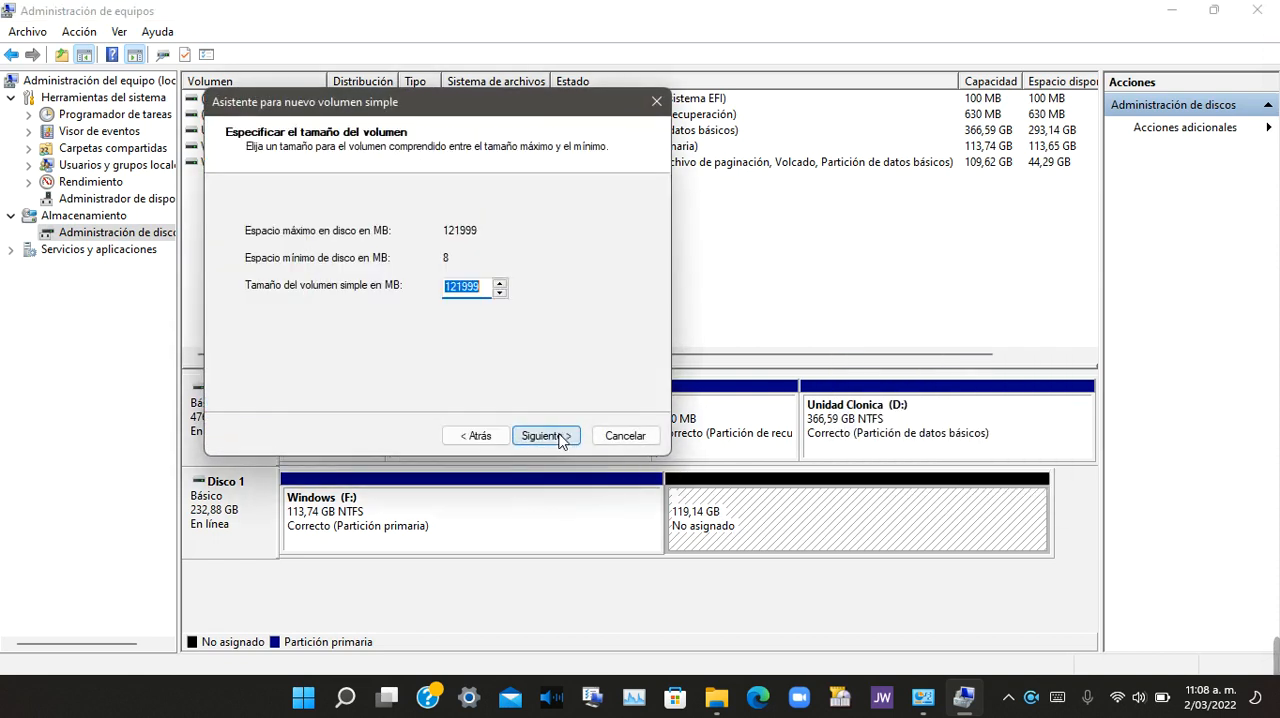
left_click(560, 438)
left_click(558, 441)
left_click(546, 436)
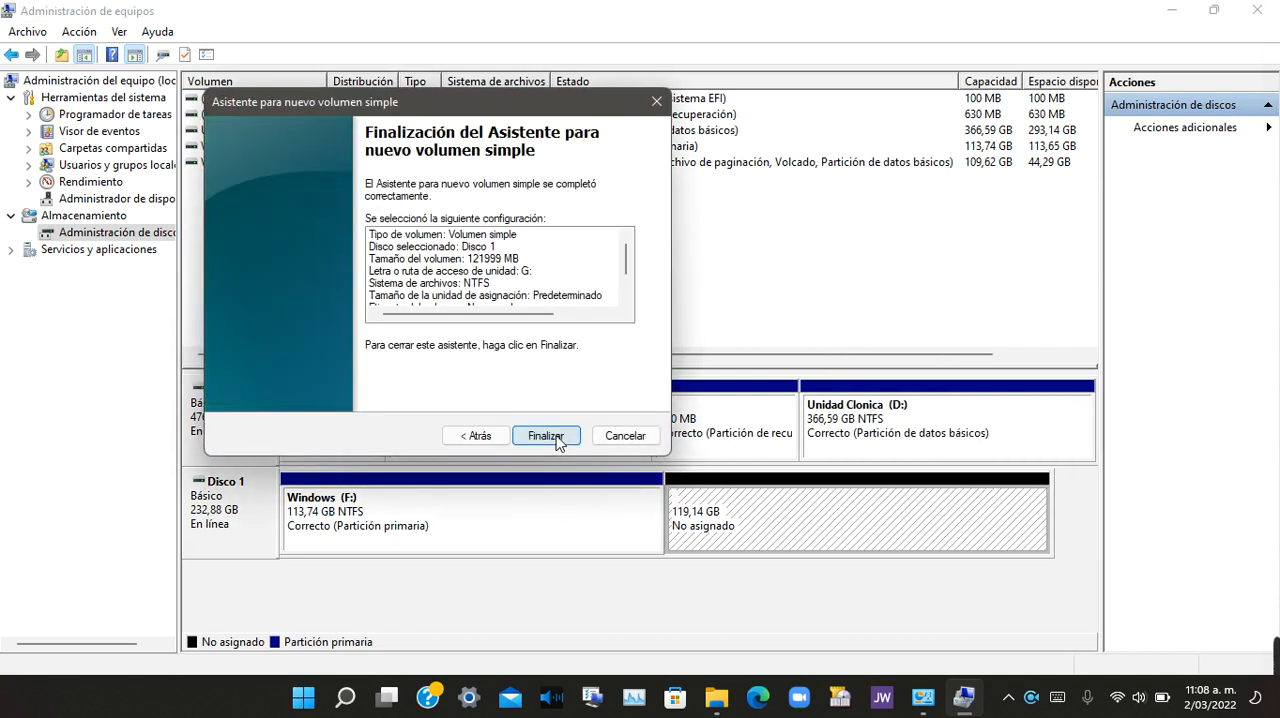
left_click(545, 436)
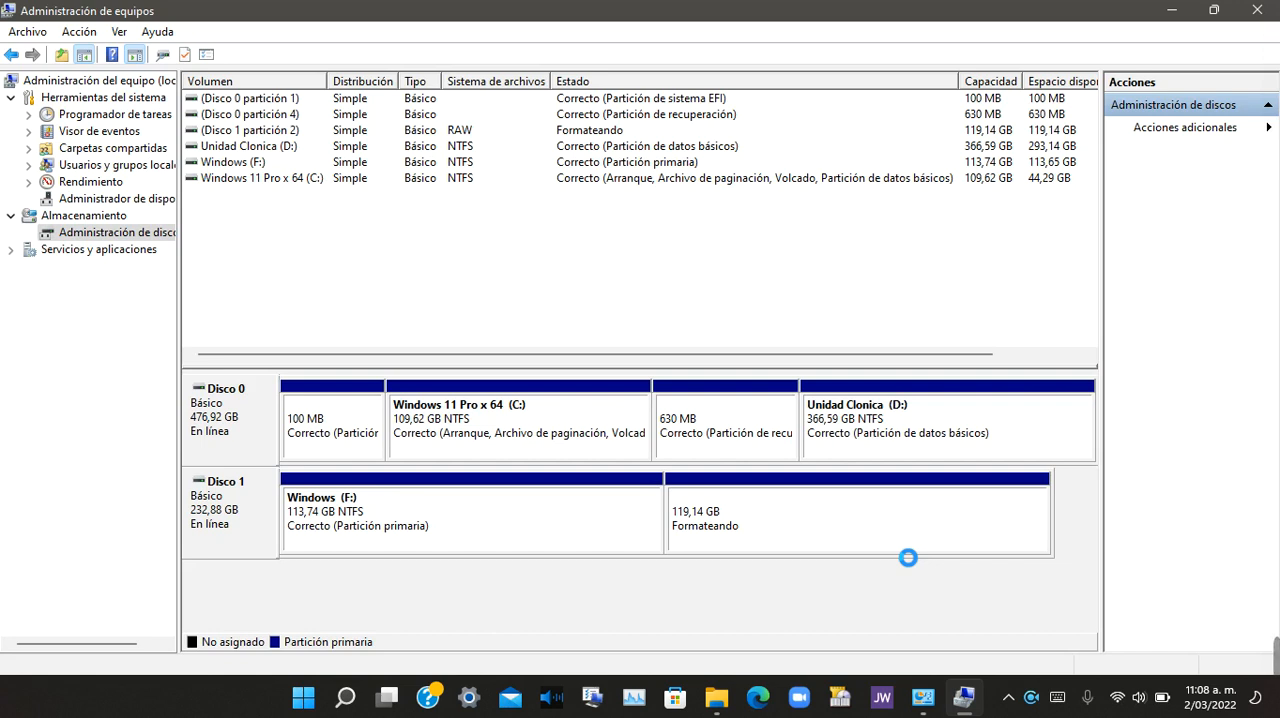
left_click(788, 514)
right_click(897, 527)
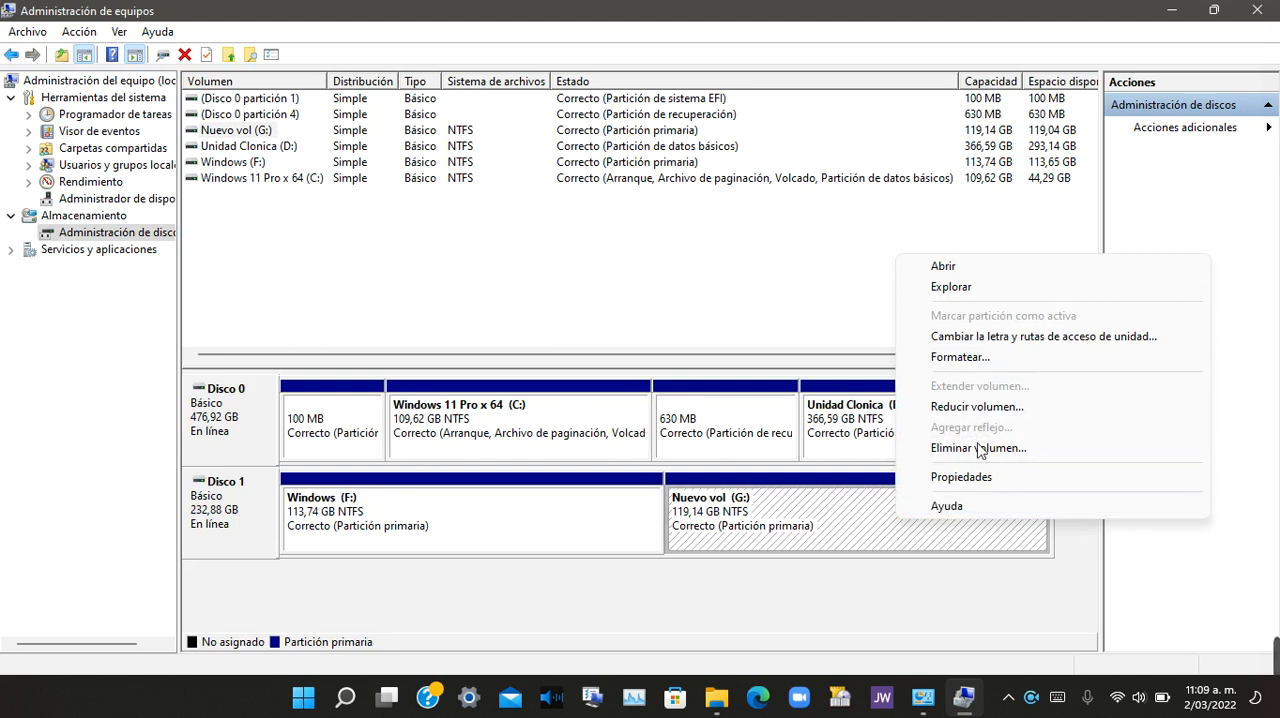
left_click(960, 362)
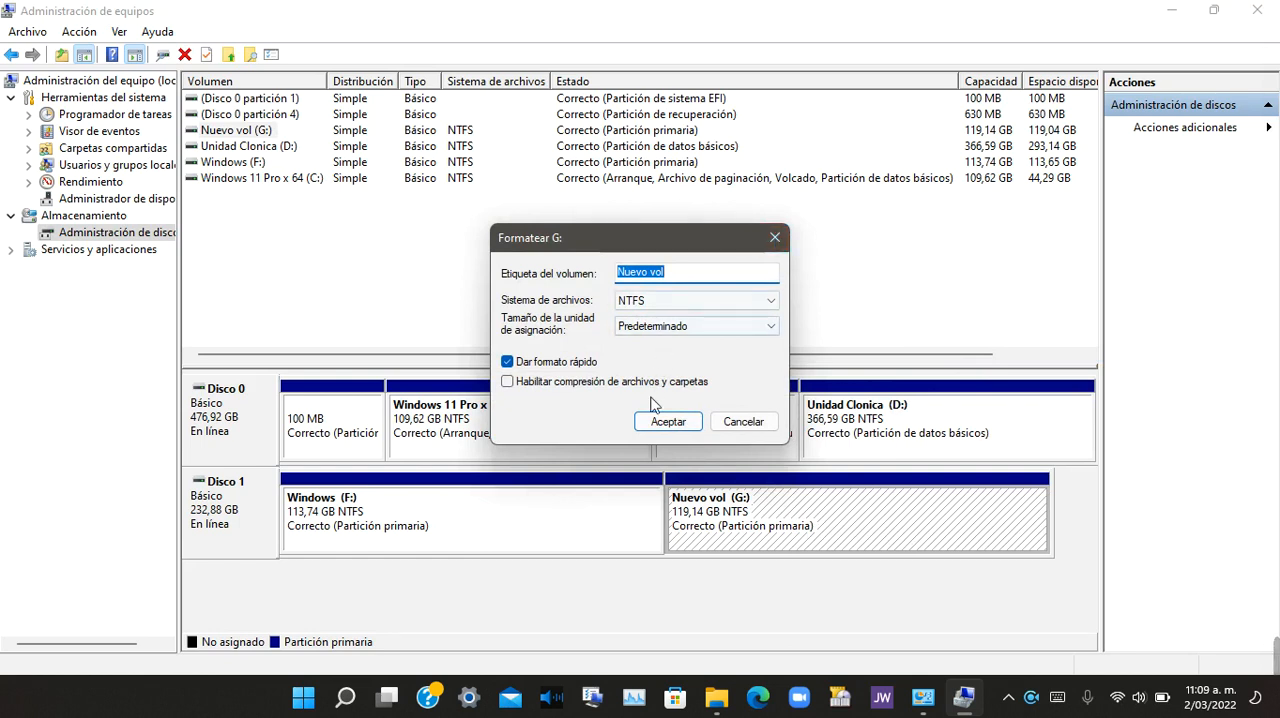
left_click(775, 237)
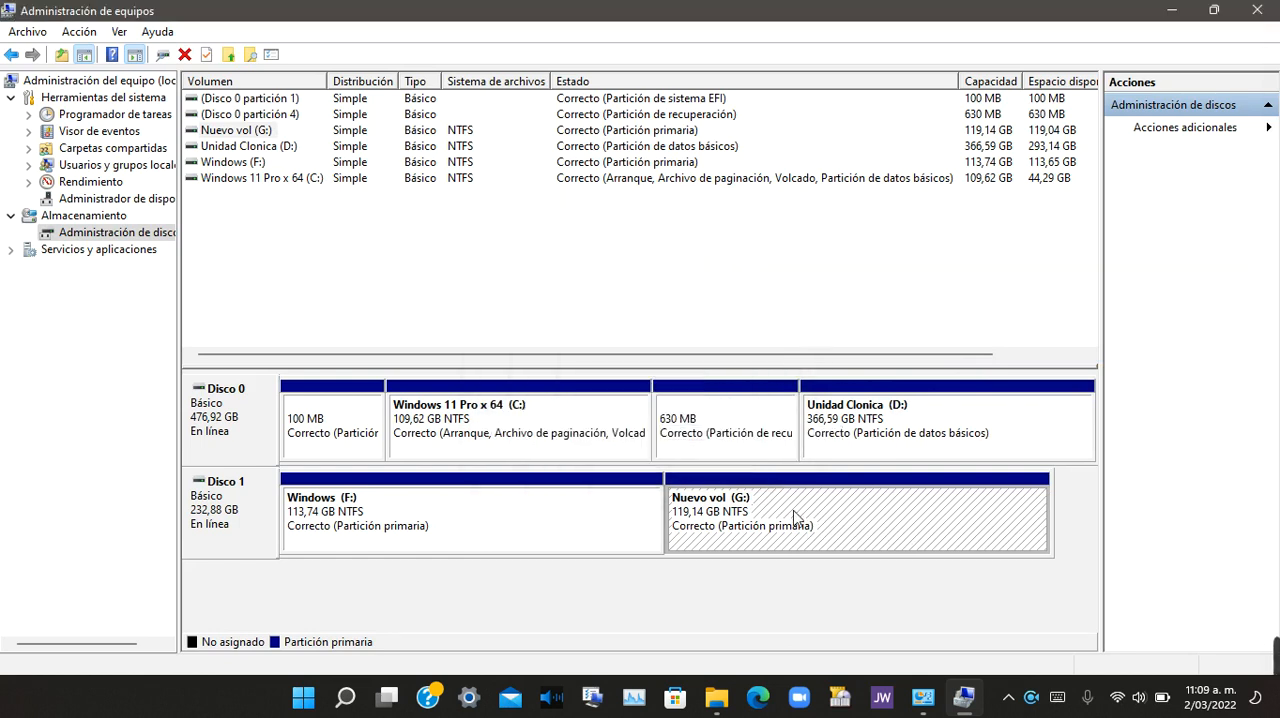
Step: Delete the Nuevo vol (G:) and Windows (F:) volumes on Disco 1, accepting the loss of their data
right_click(787, 539)
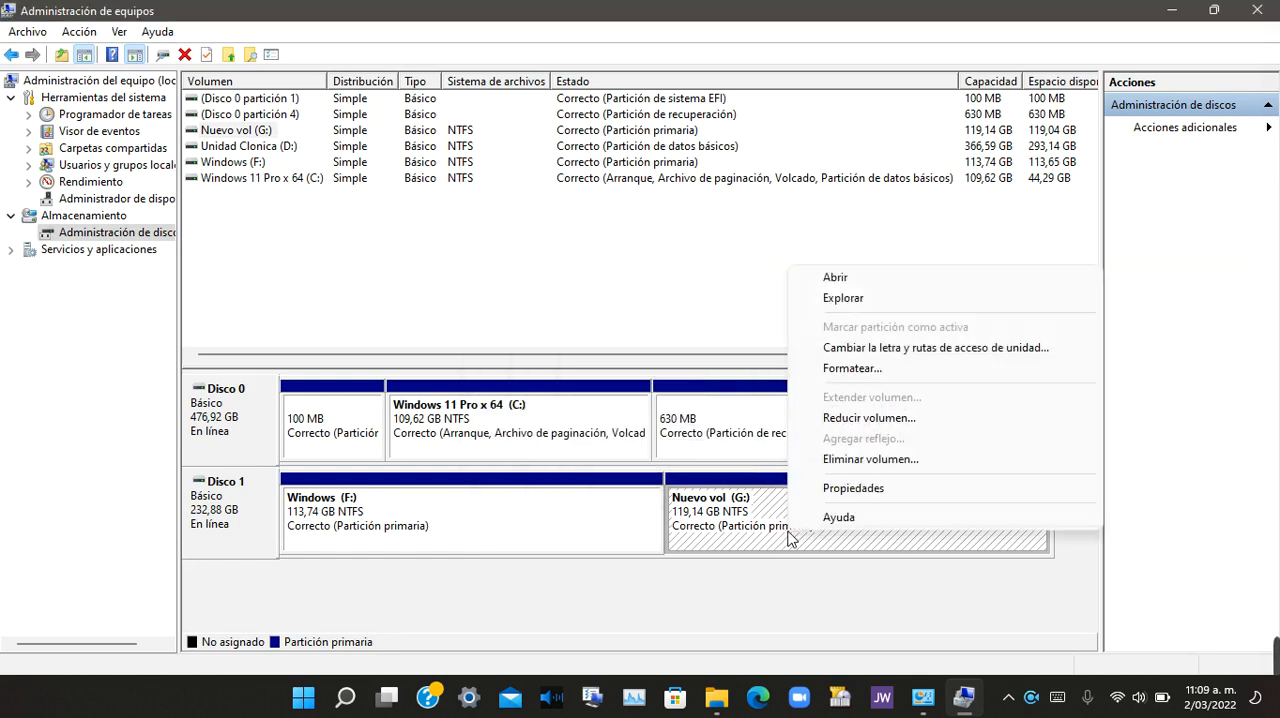
left_click(866, 460)
left_click(712, 415)
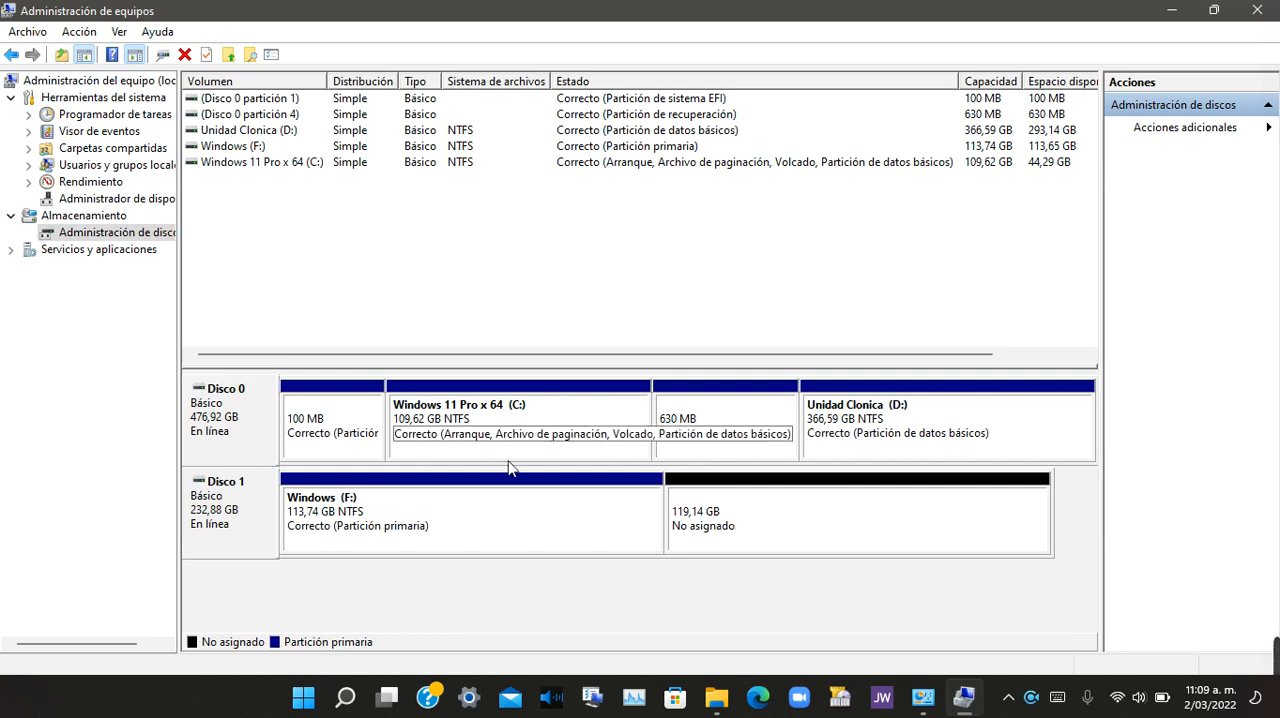
right_click(534, 507)
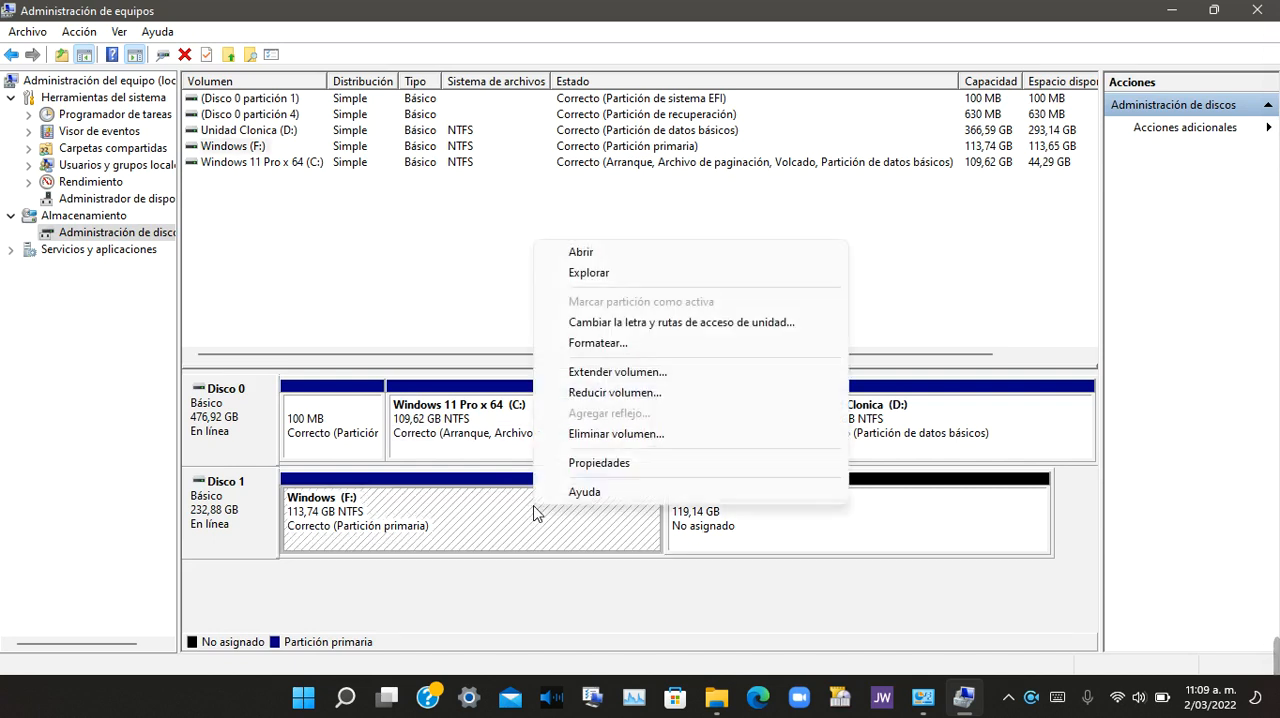
left_click(637, 437)
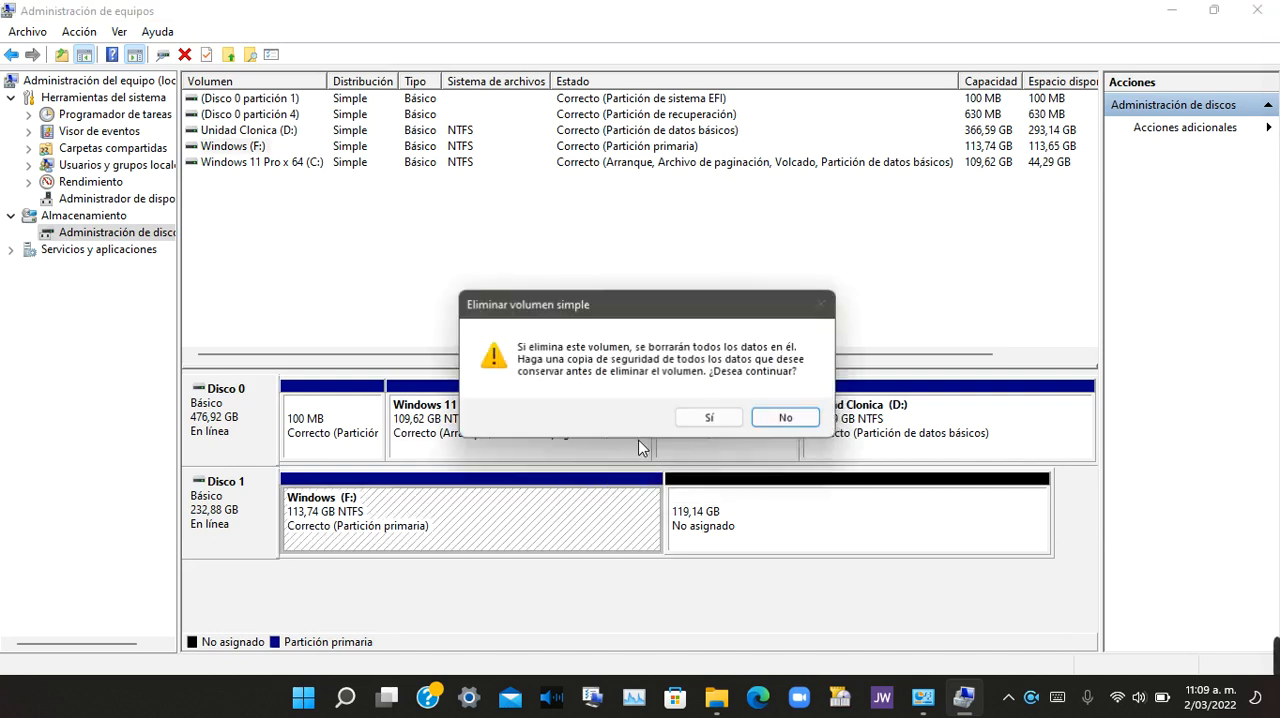
left_click(706, 421)
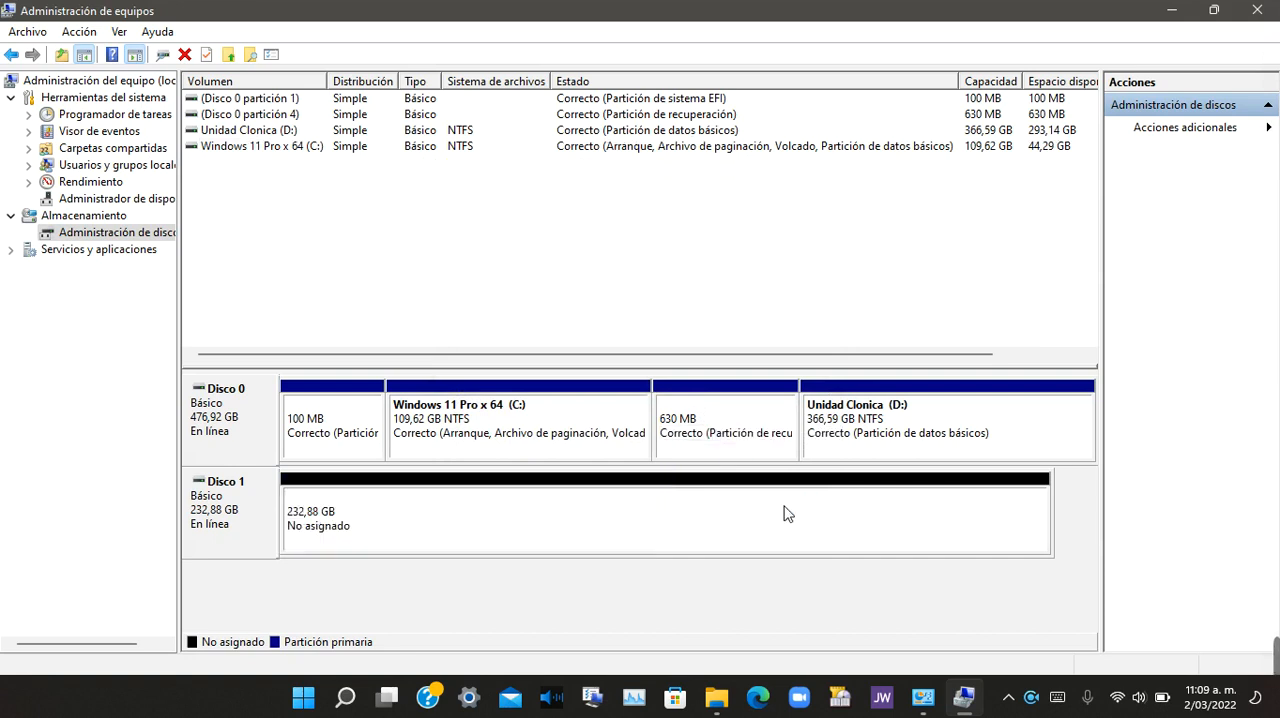
Step: Create a 238473 MB simple volume on Disco 1 with drive letter F, quick-formatted as NTFS and labelled Windosw
right_click(634, 518)
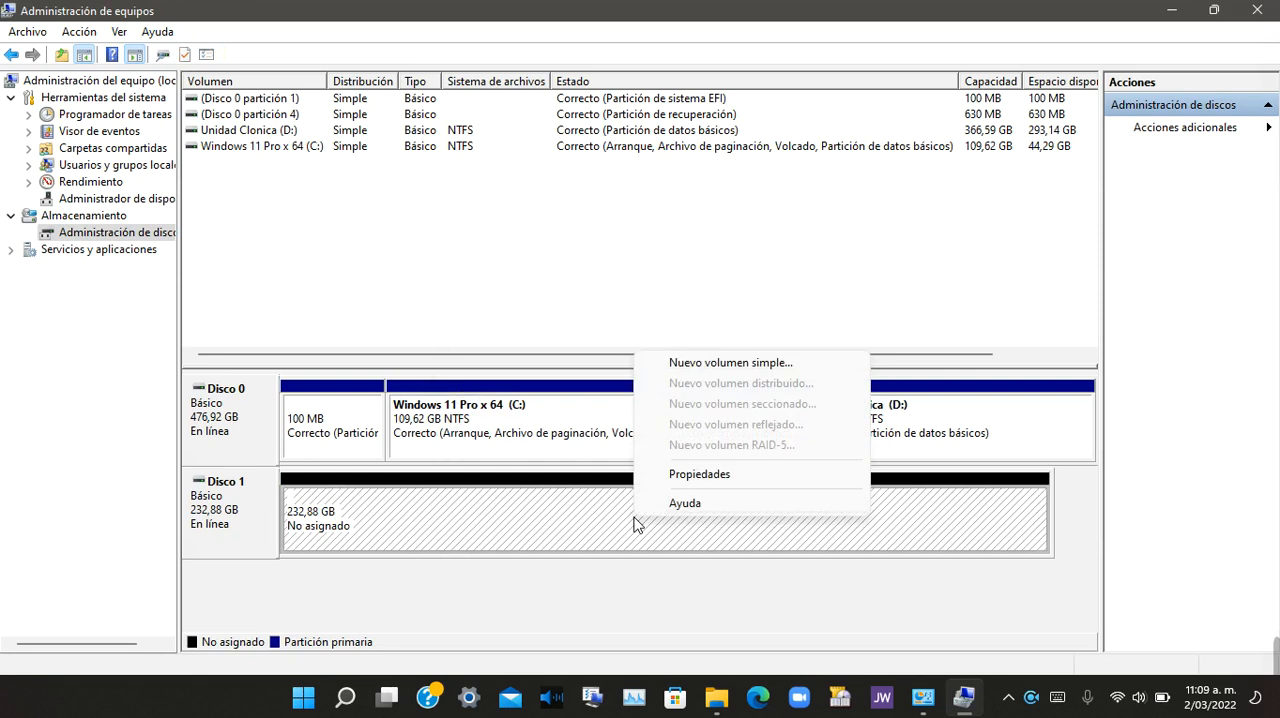
left_click(736, 364)
left_click(563, 438)
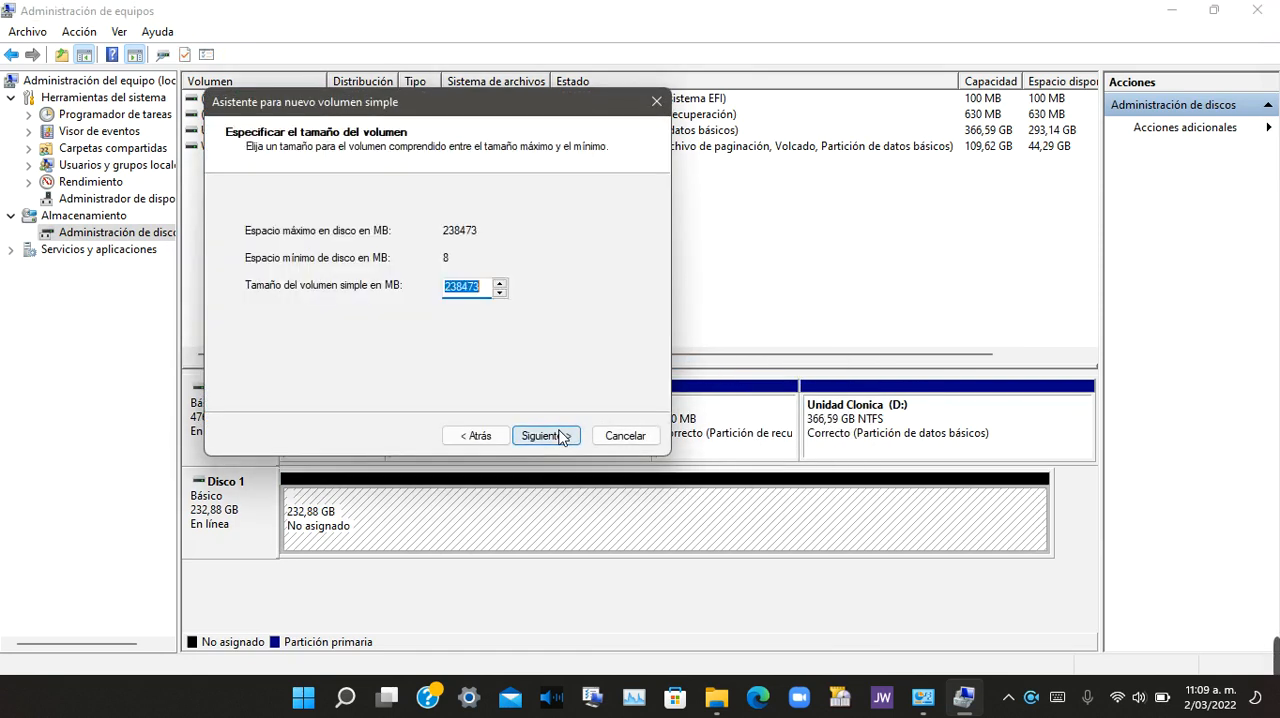
left_click(560, 436)
left_click(560, 436)
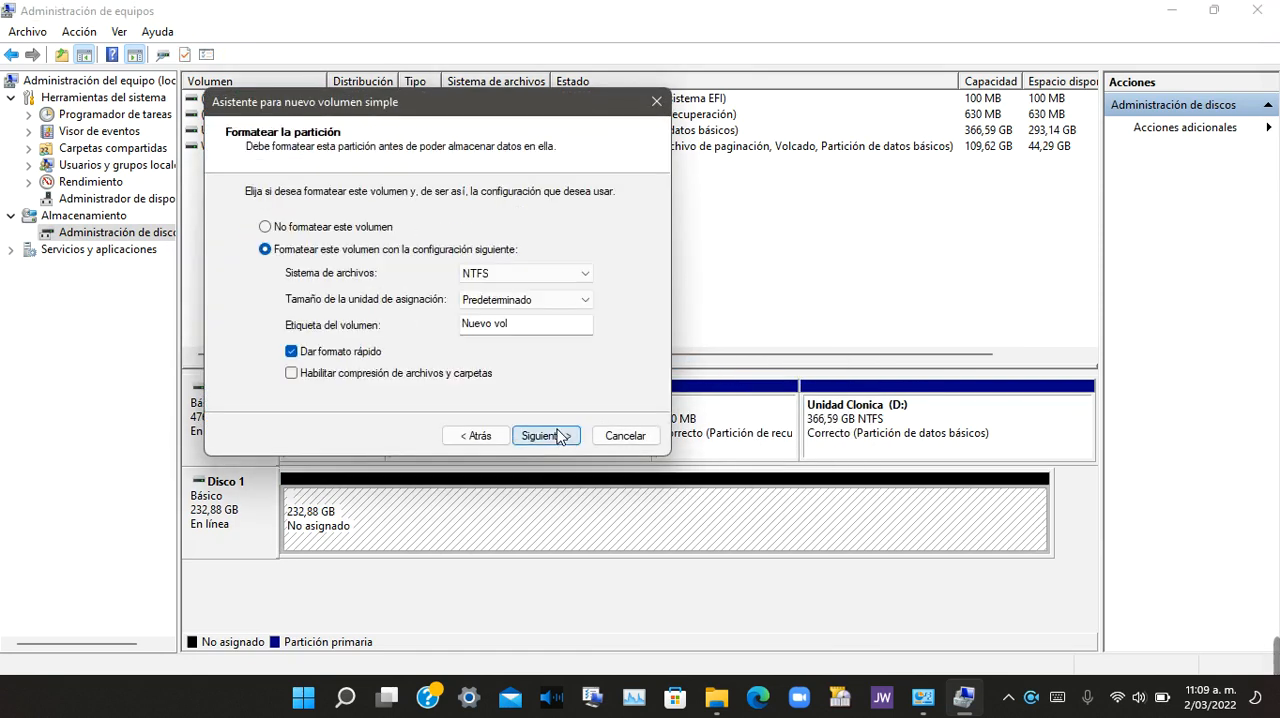
left_click_drag(538, 330, 458, 326)
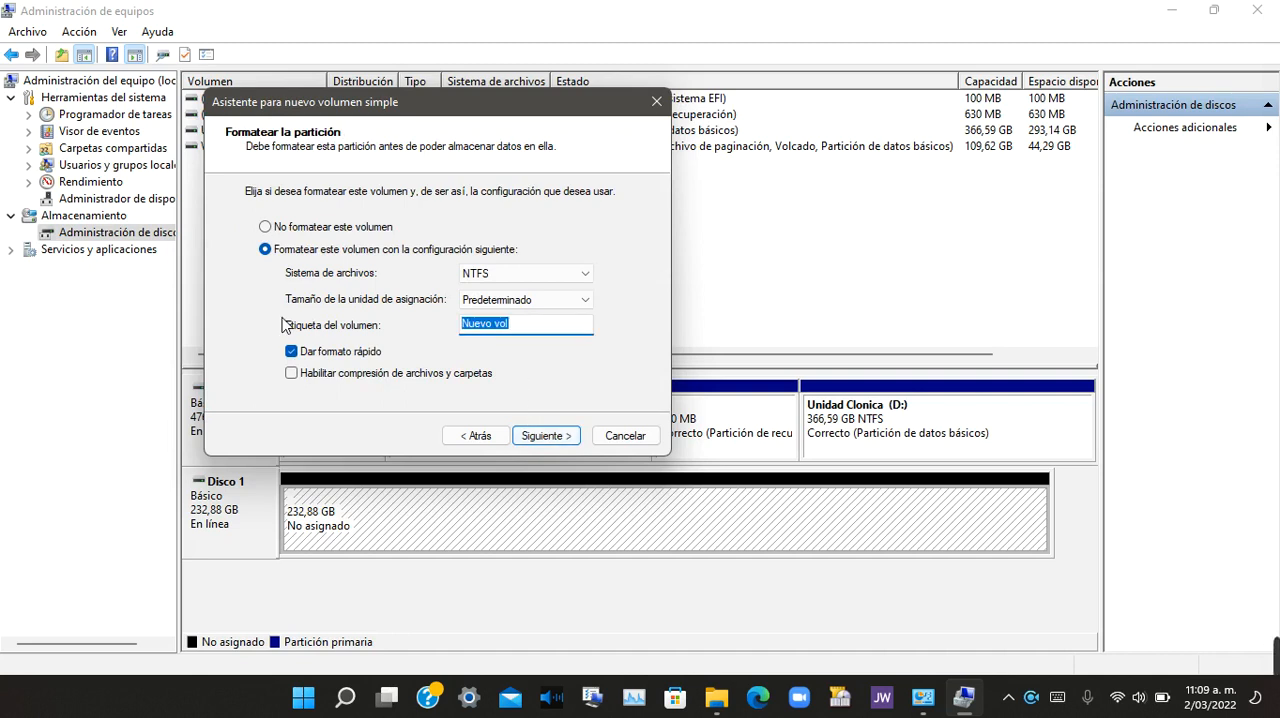
type("Windosw")
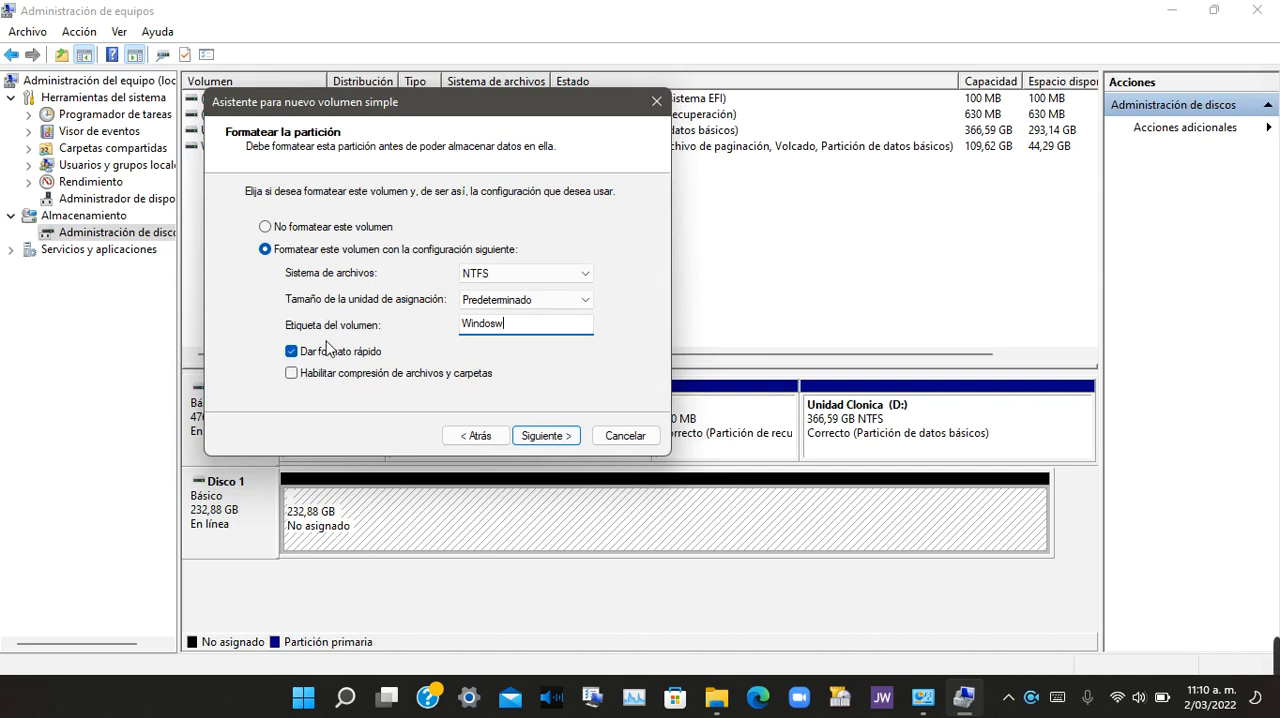
left_click(548, 439)
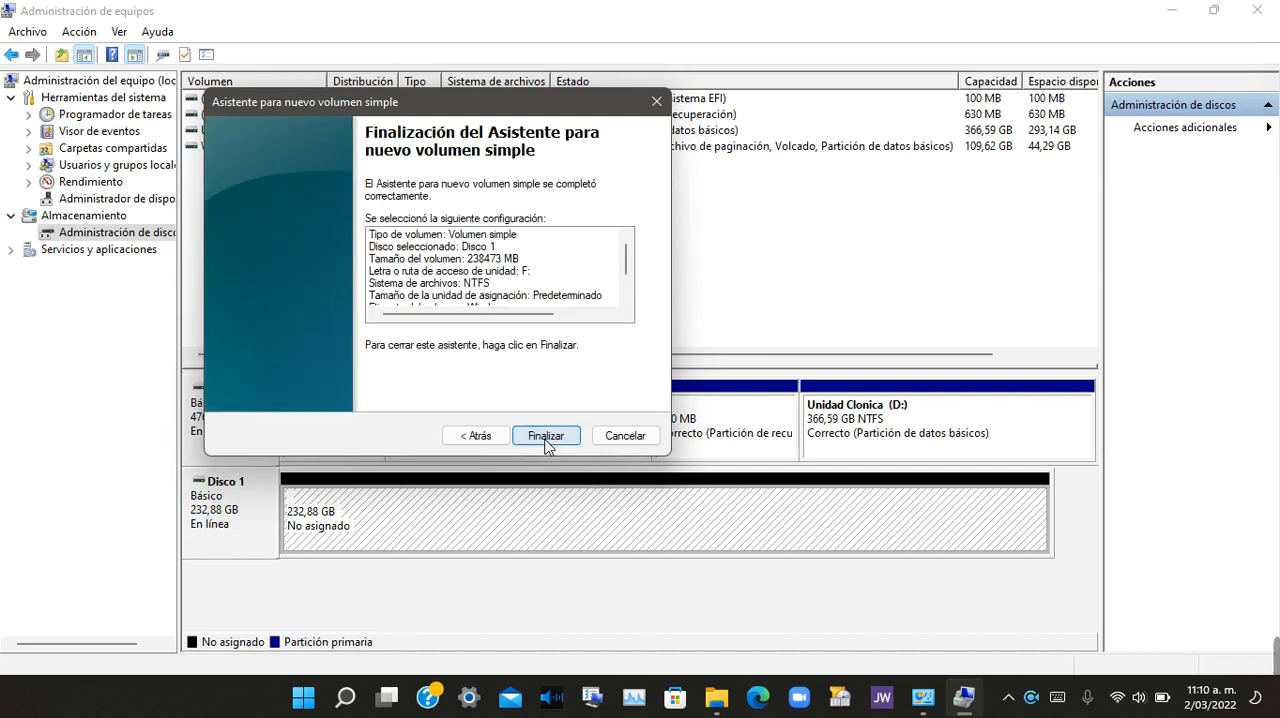
left_click(546, 437)
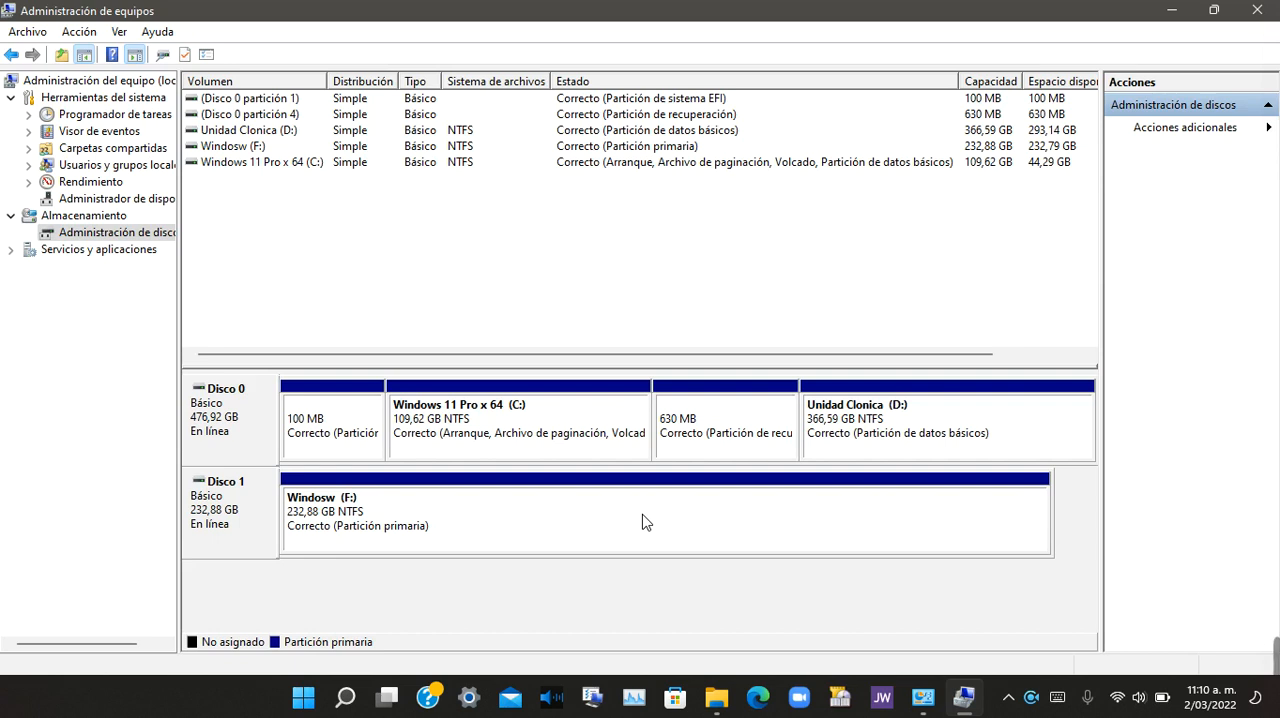
mouse_move(1275, 657)
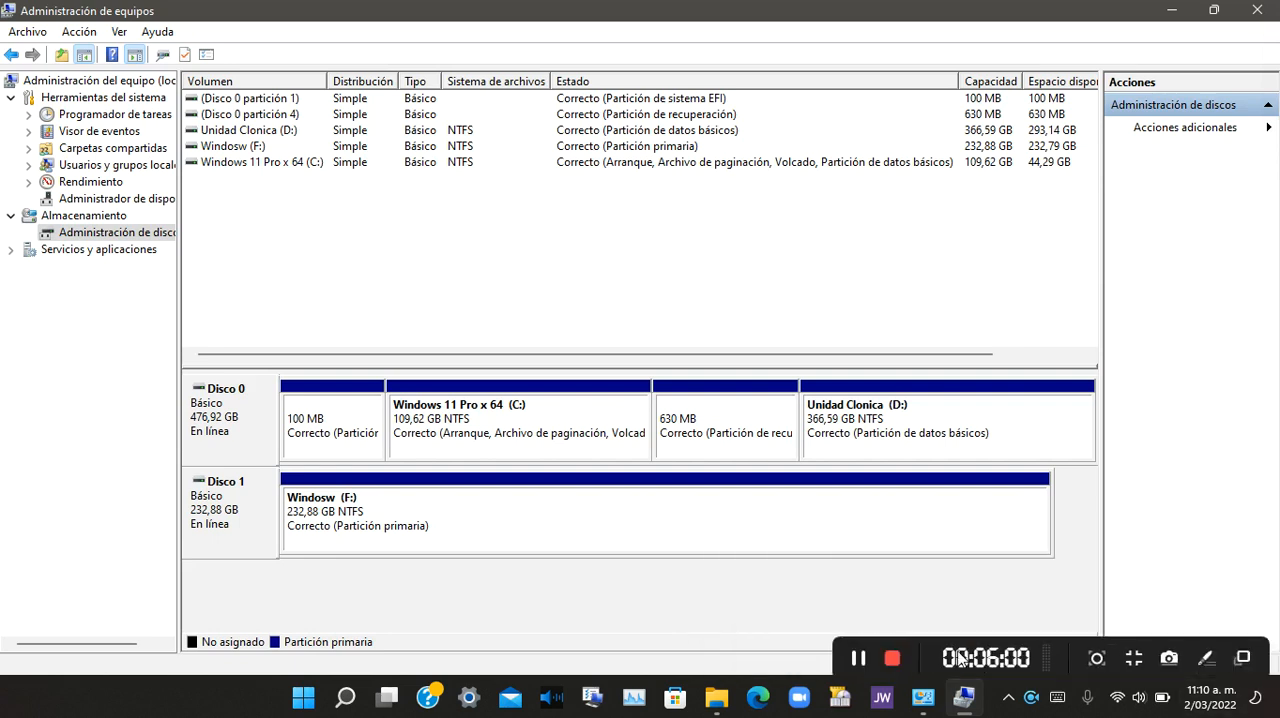